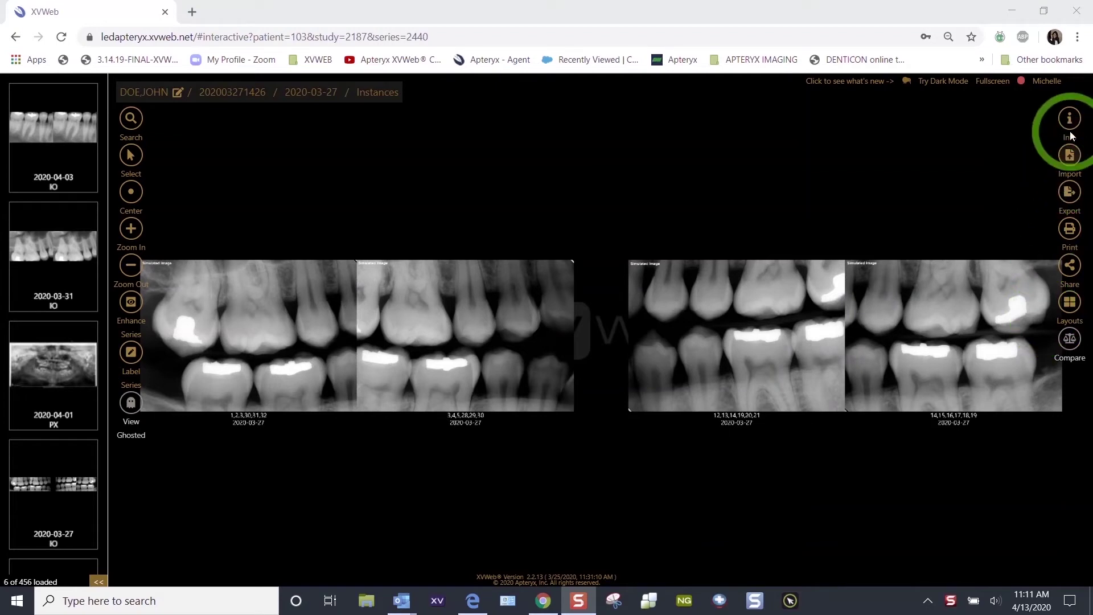
- Open the import form for a new series and review the date, modality and layout choices
click(1070, 158)
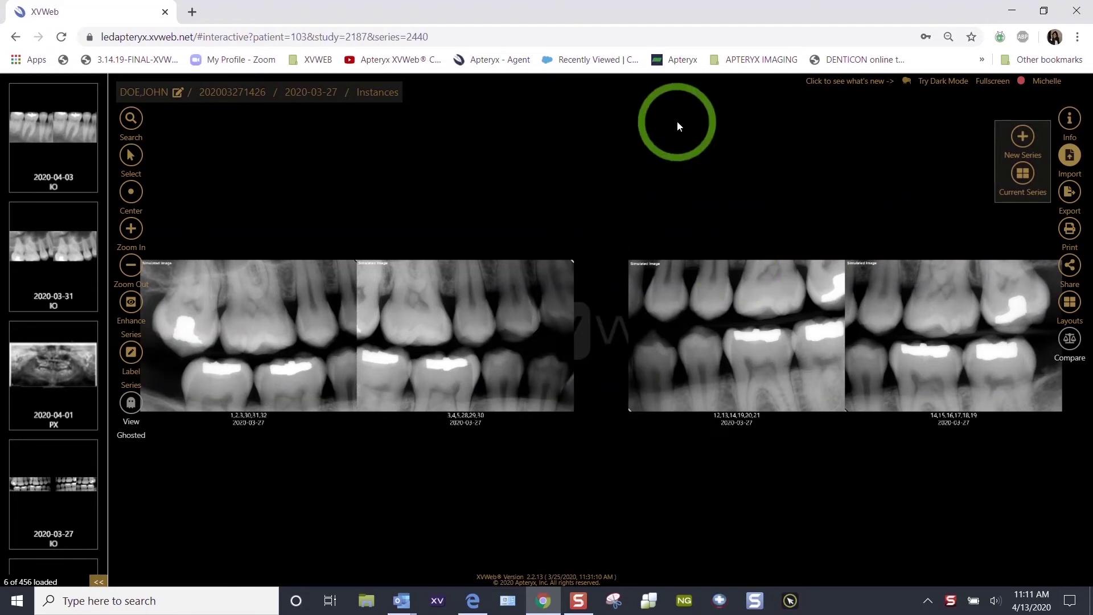
click(1023, 137)
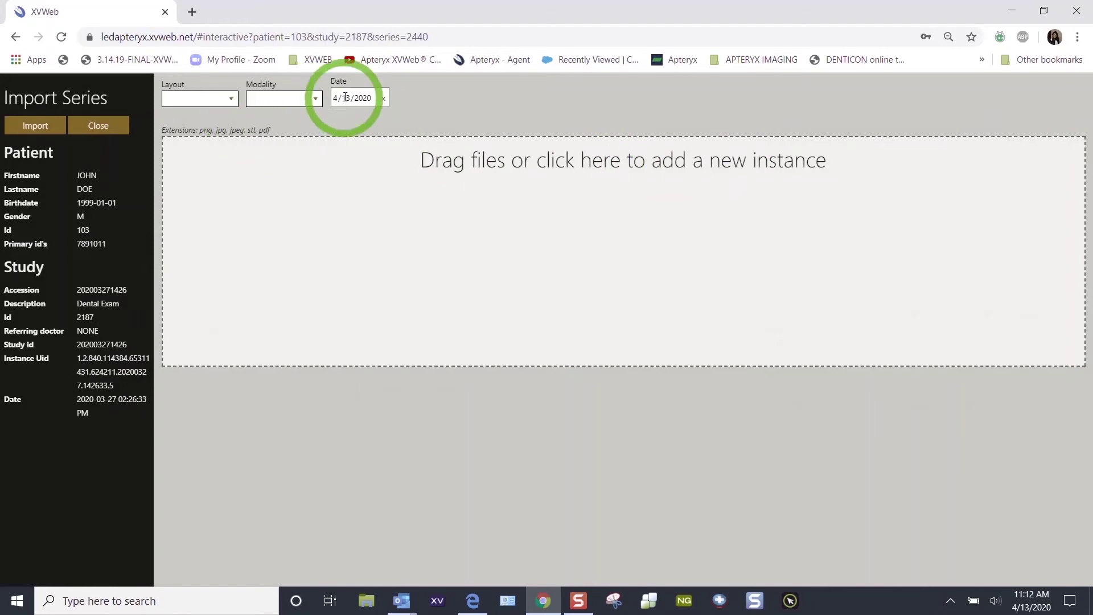
click(374, 98)
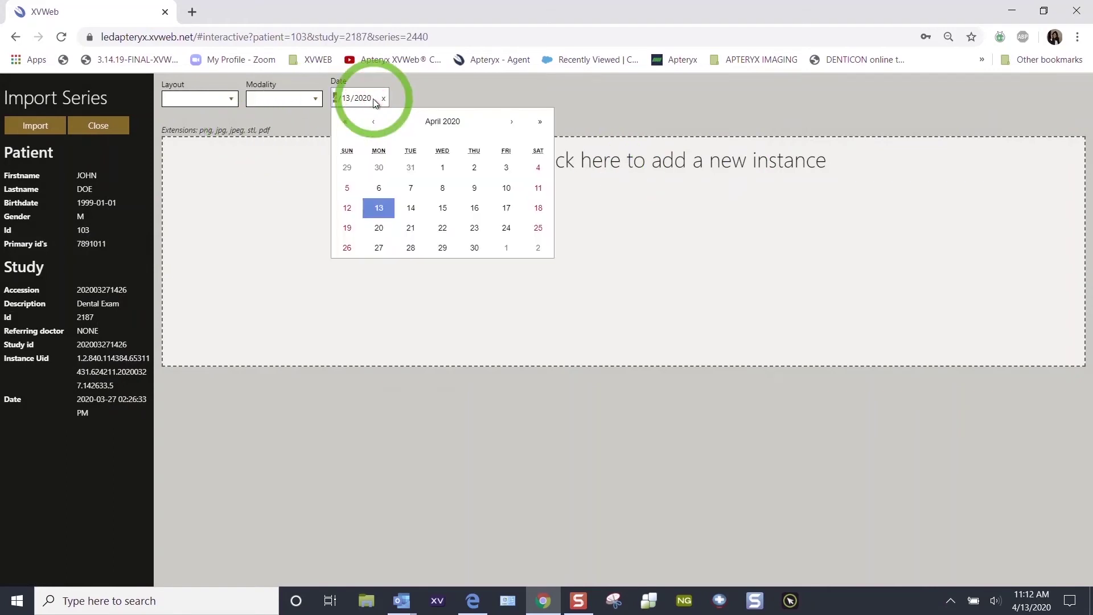
click(314, 100)
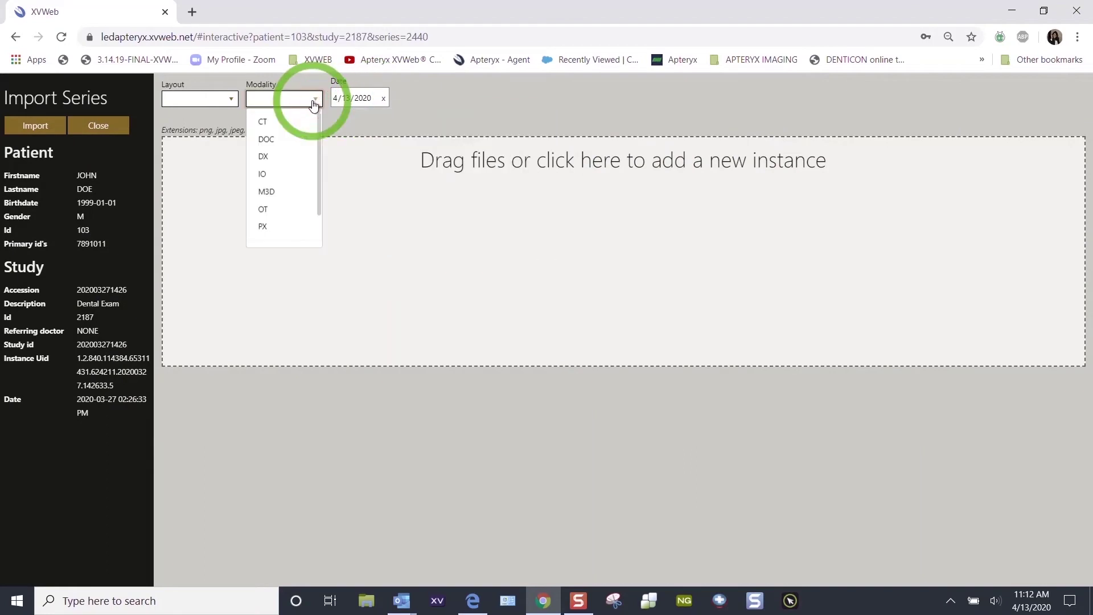
click(230, 100)
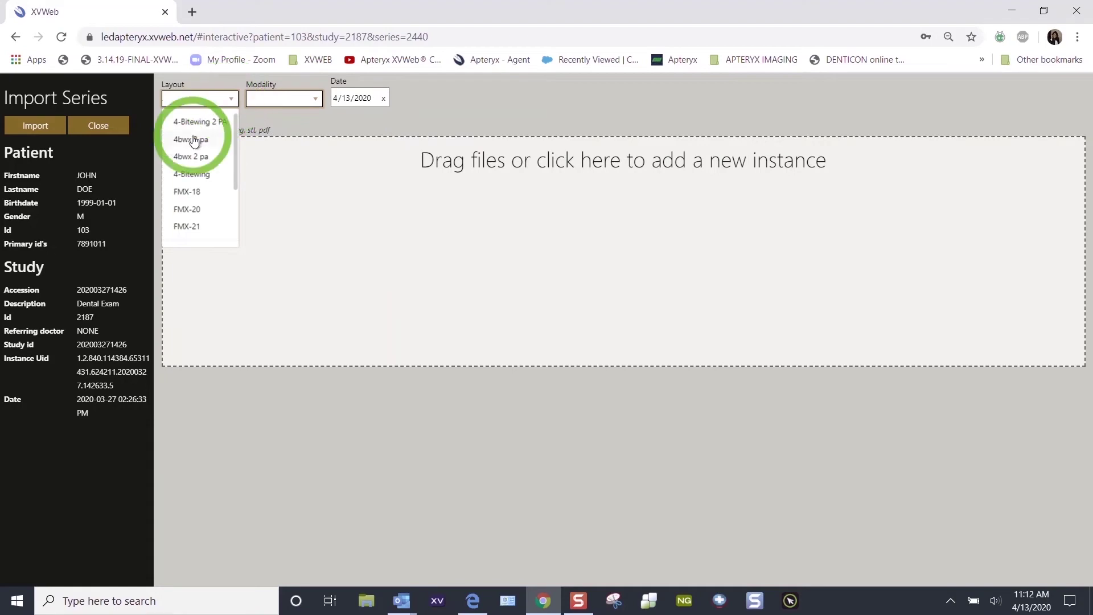
- Add Pan.jpg from the exp img folder on the Desktop as the new series' image
click(294, 155)
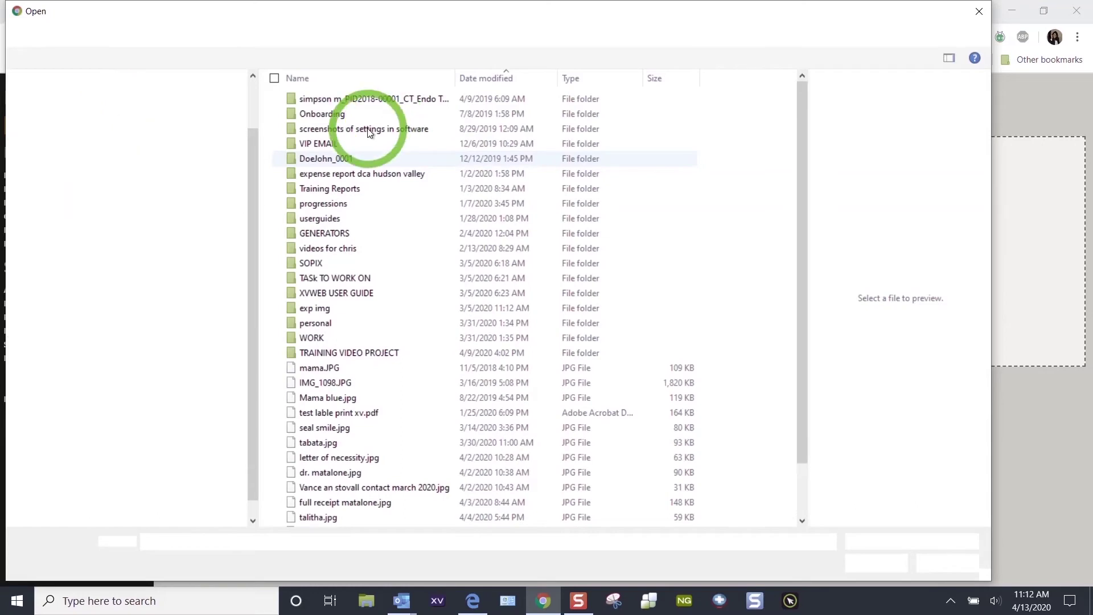
click(319, 308)
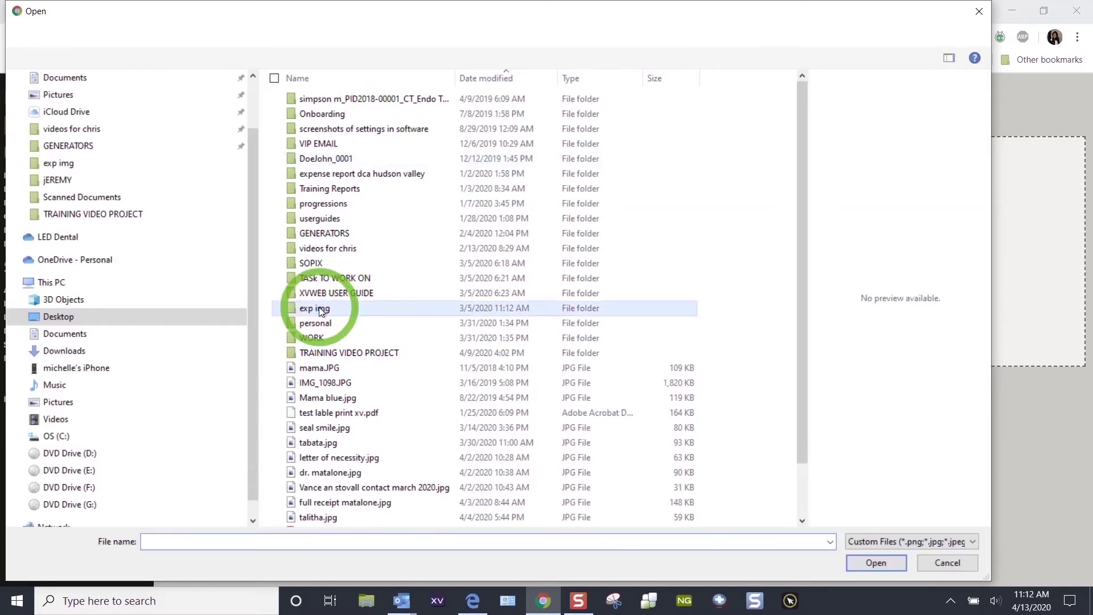
double_click(319, 307)
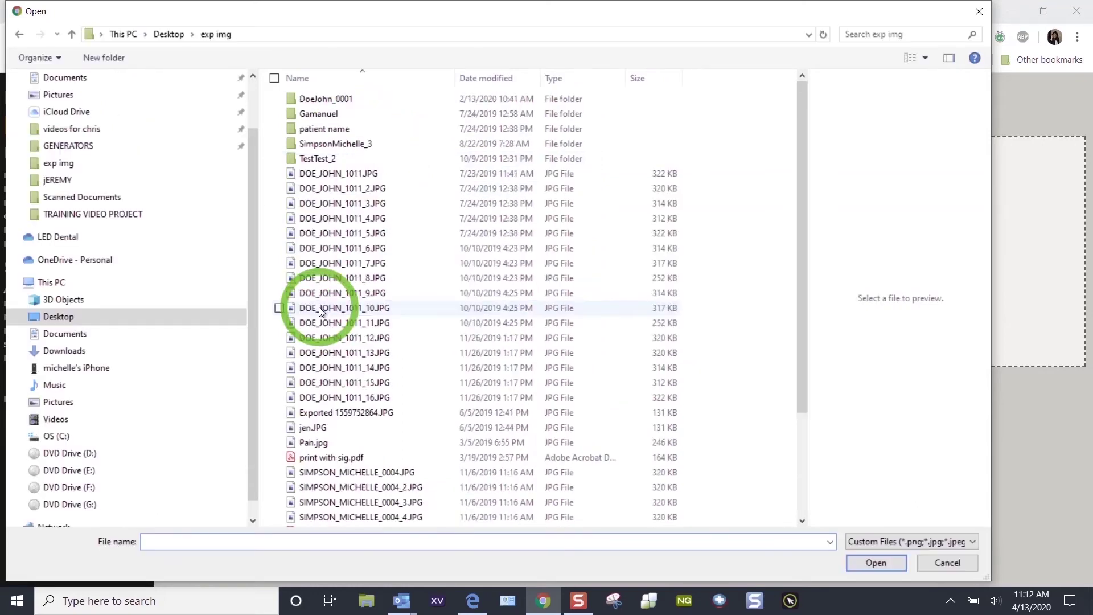
click(319, 443)
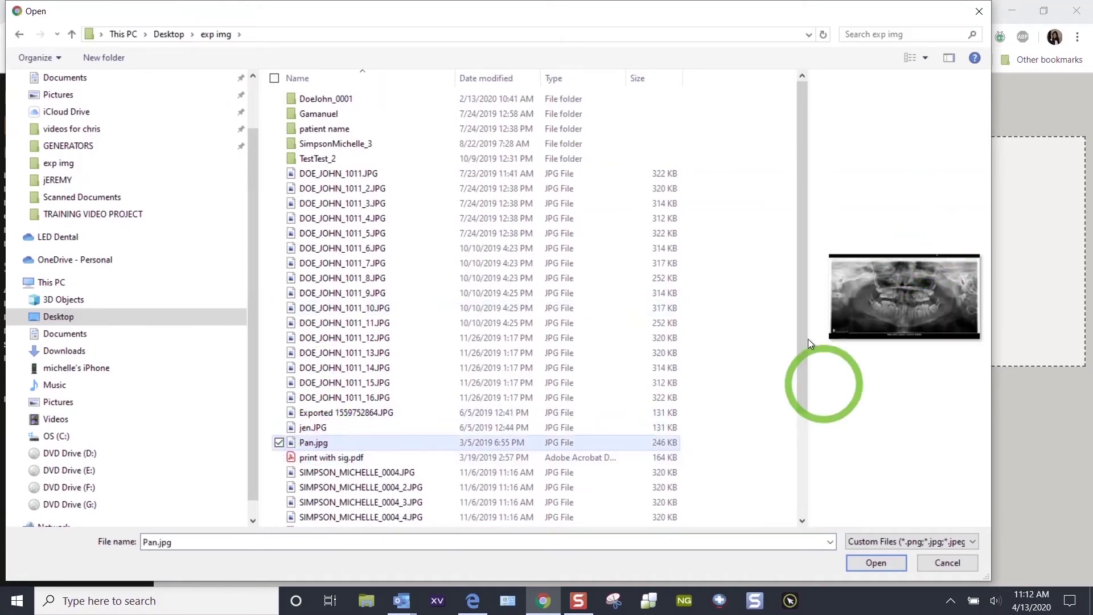
click(885, 560)
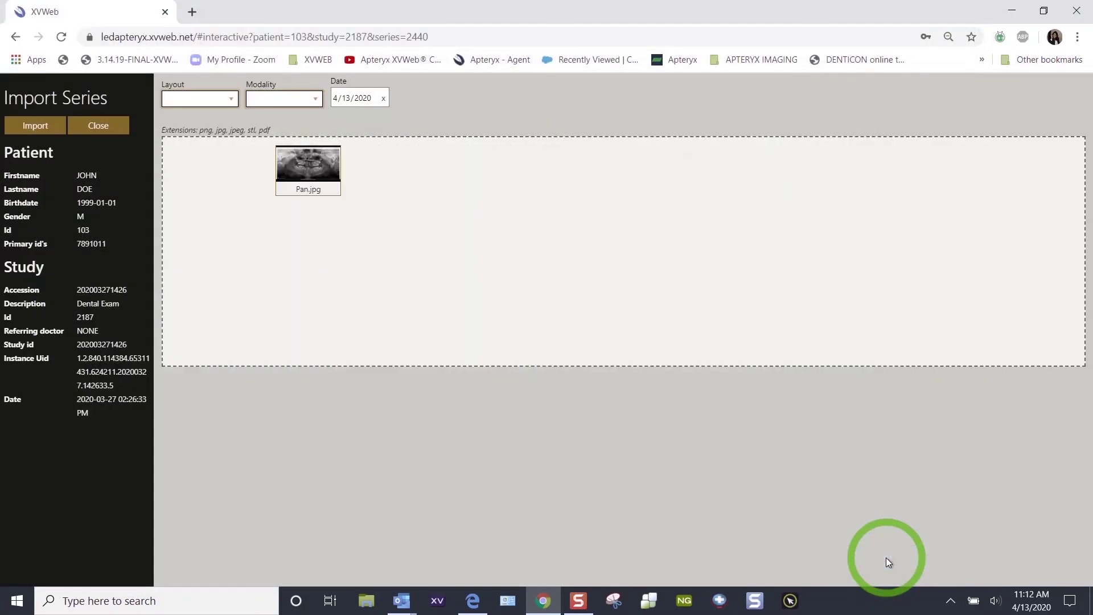
- Set the new series' date to 4/10/2020 and its modality to PX
click(365, 101)
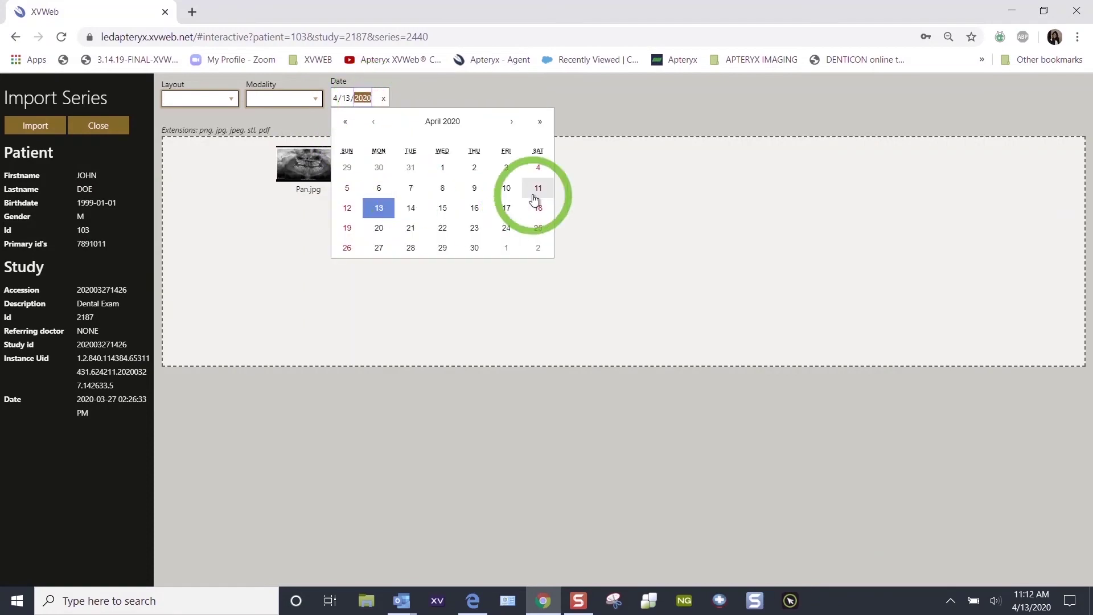
click(505, 188)
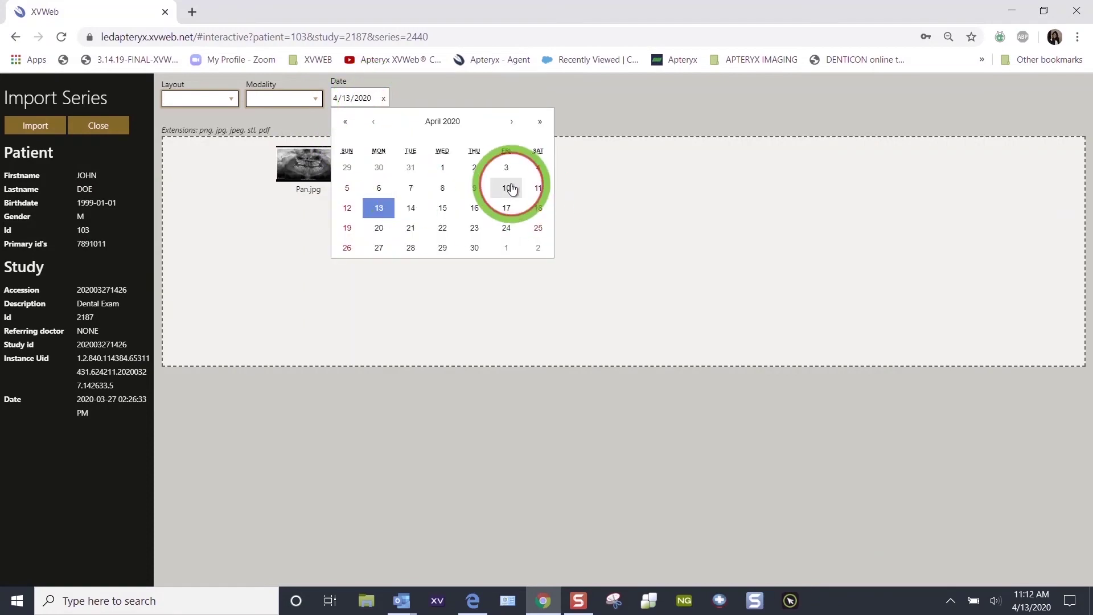
click(311, 97)
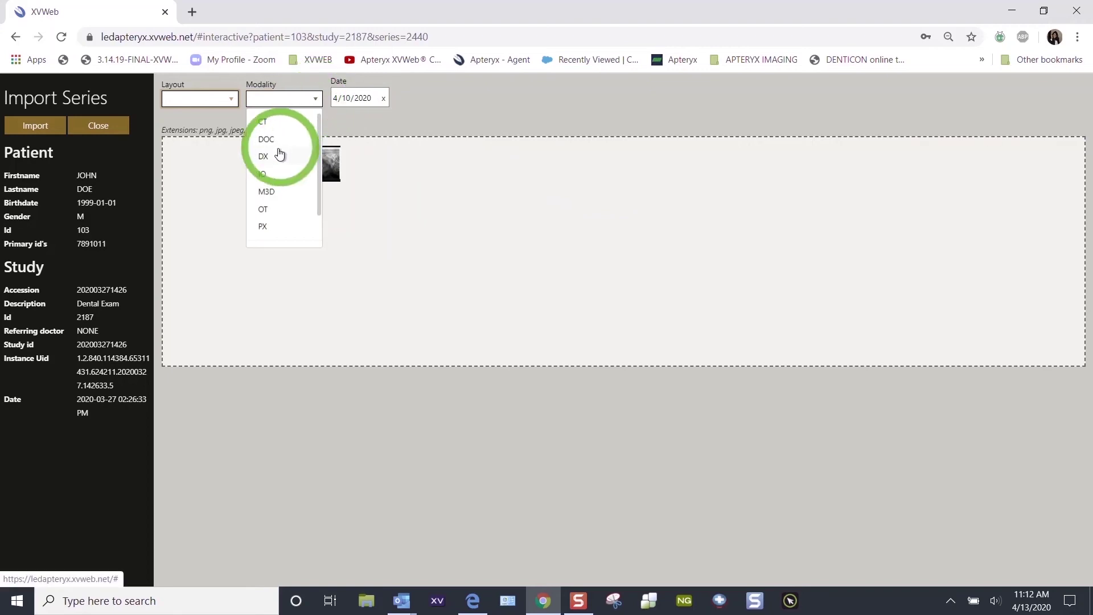
click(268, 227)
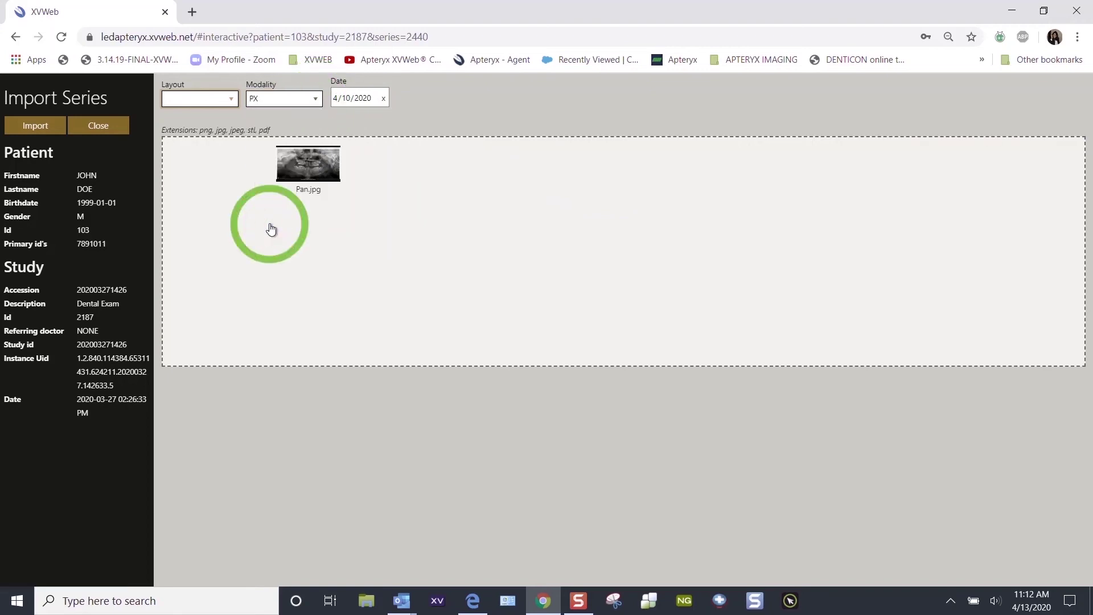
- Import the new series and bring up its 2020-04-10 PX thumbnail in the patient's series list
click(44, 129)
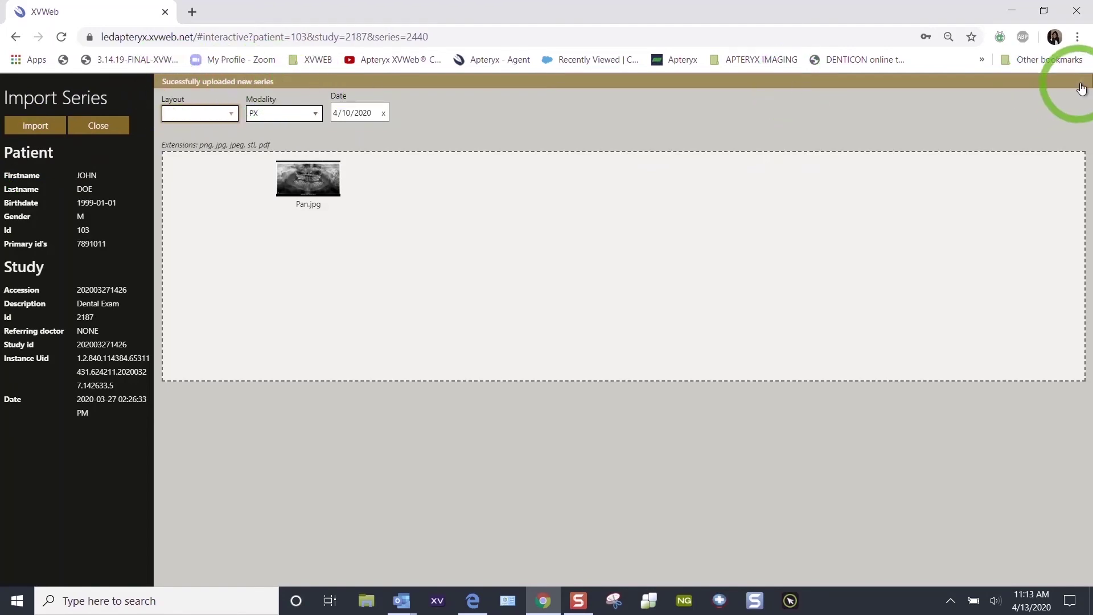
click(106, 125)
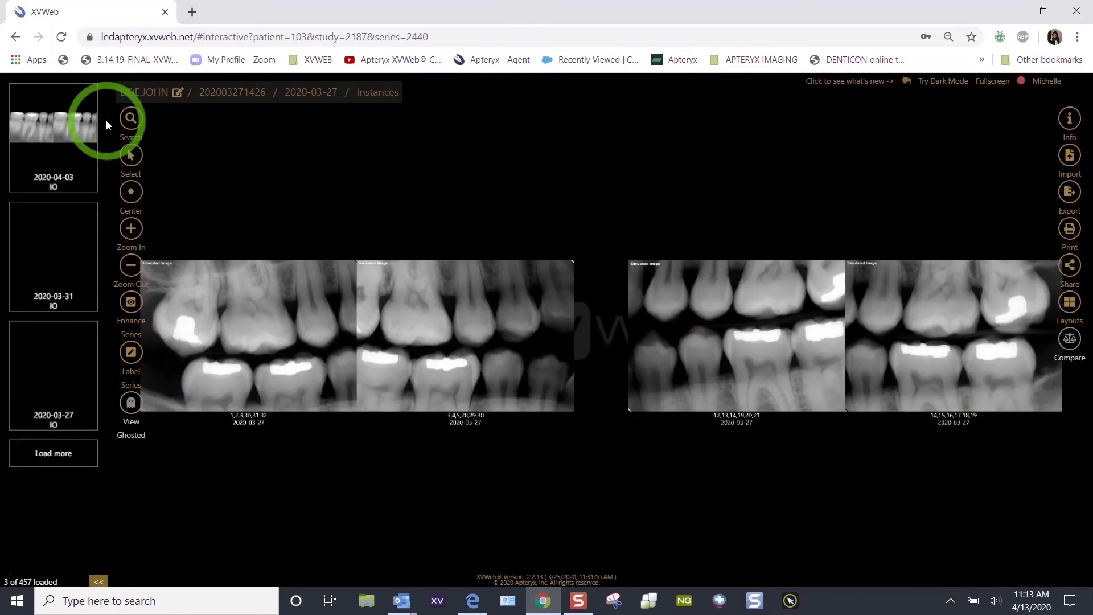
click(67, 459)
scroll(68, 459, down, 5)
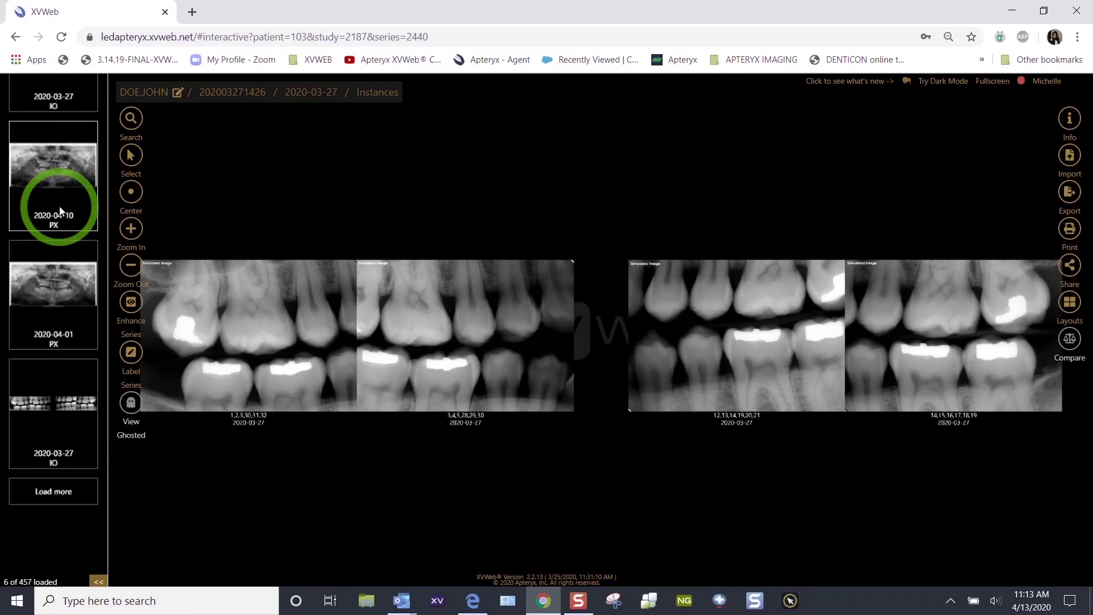
- Import the first three JPG images of the exp img folder into the current series, and return to the viewer
click(1068, 154)
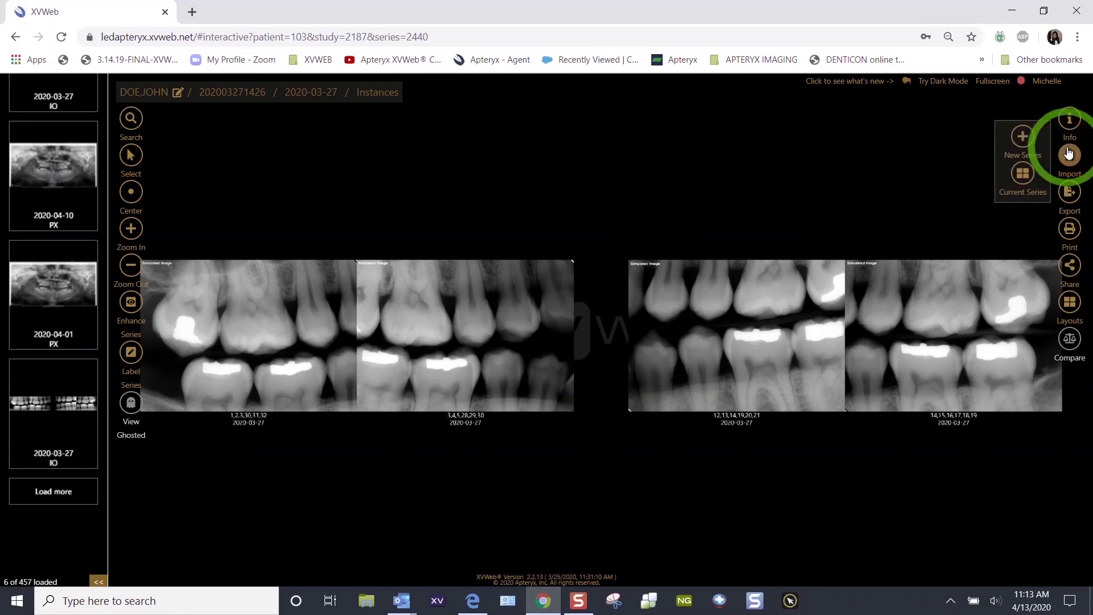
click(1023, 174)
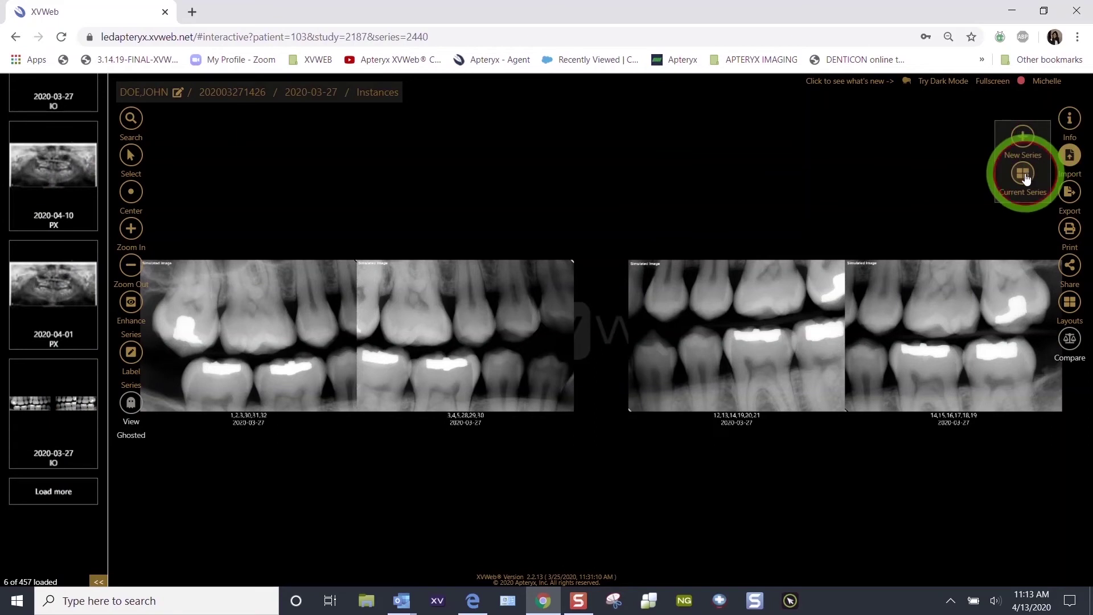
click(534, 197)
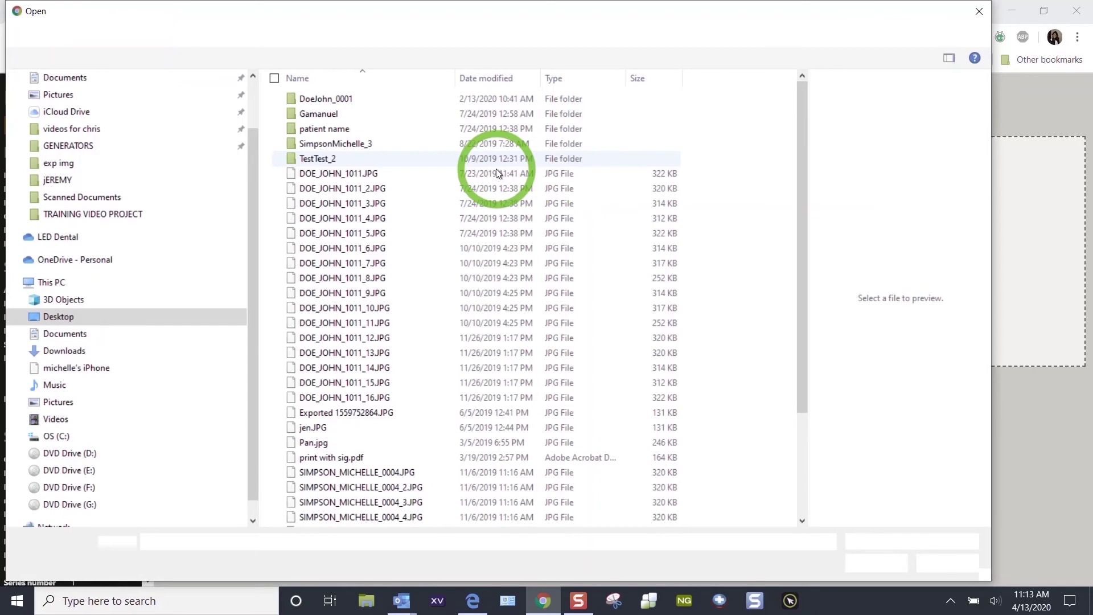
click(340, 176)
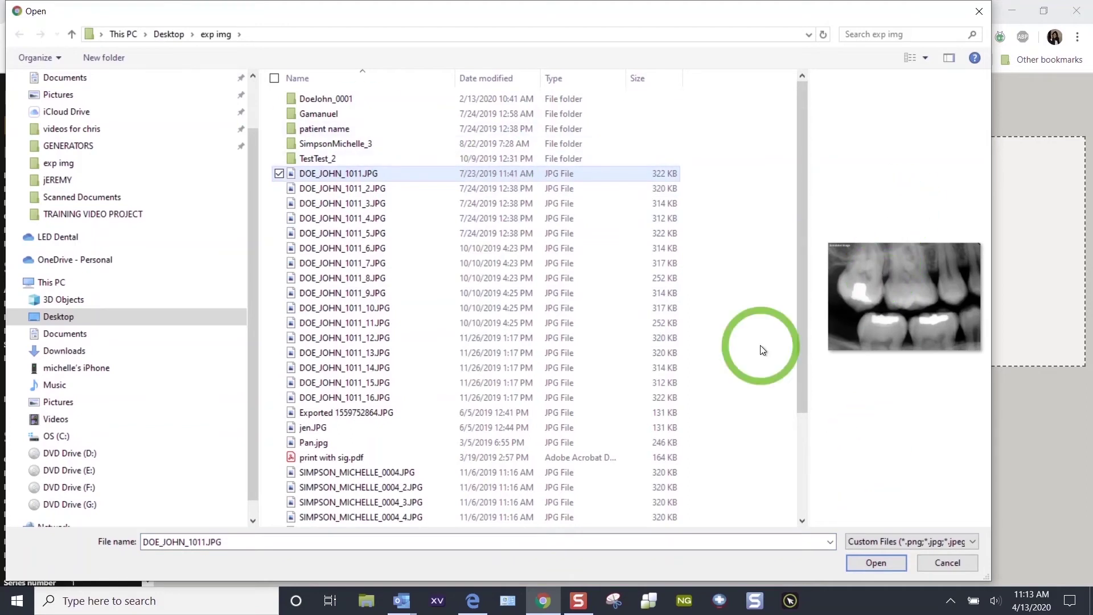
ctrl+click(386, 190)
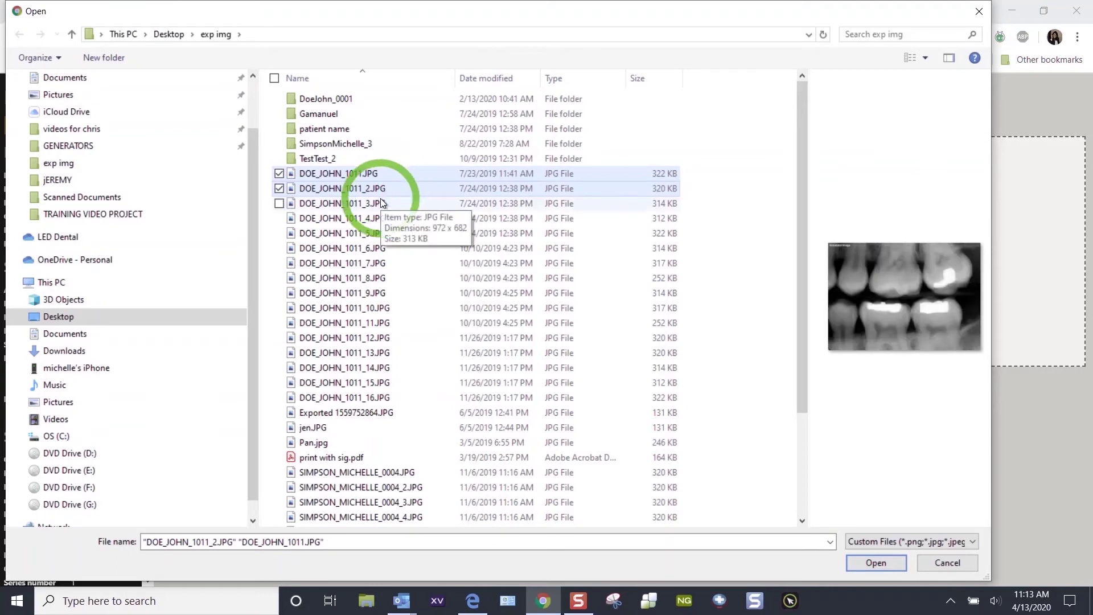
ctrl+click(380, 203)
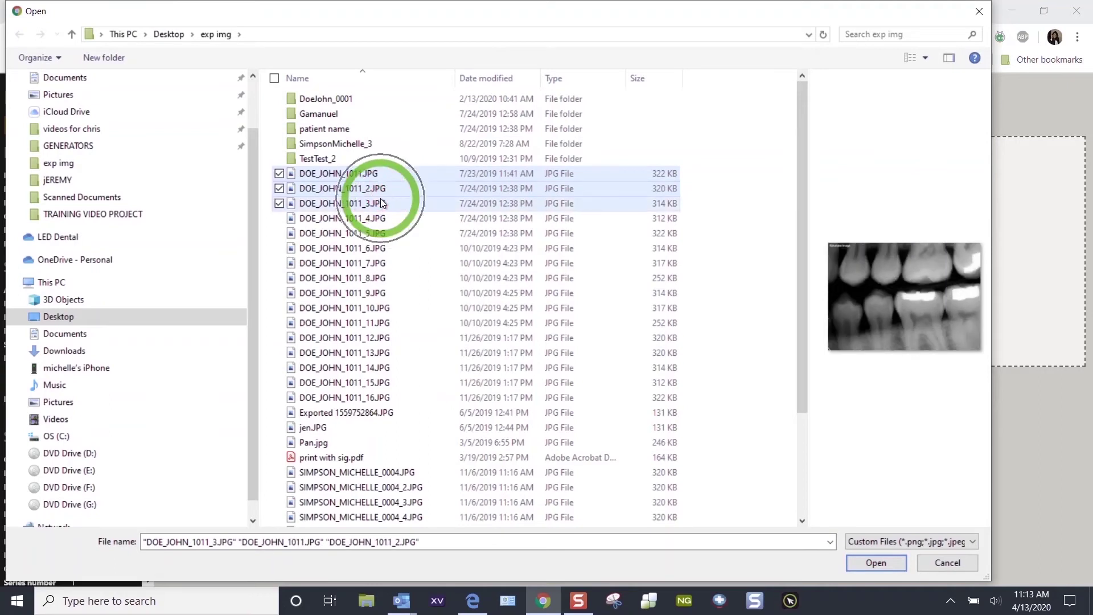
click(864, 563)
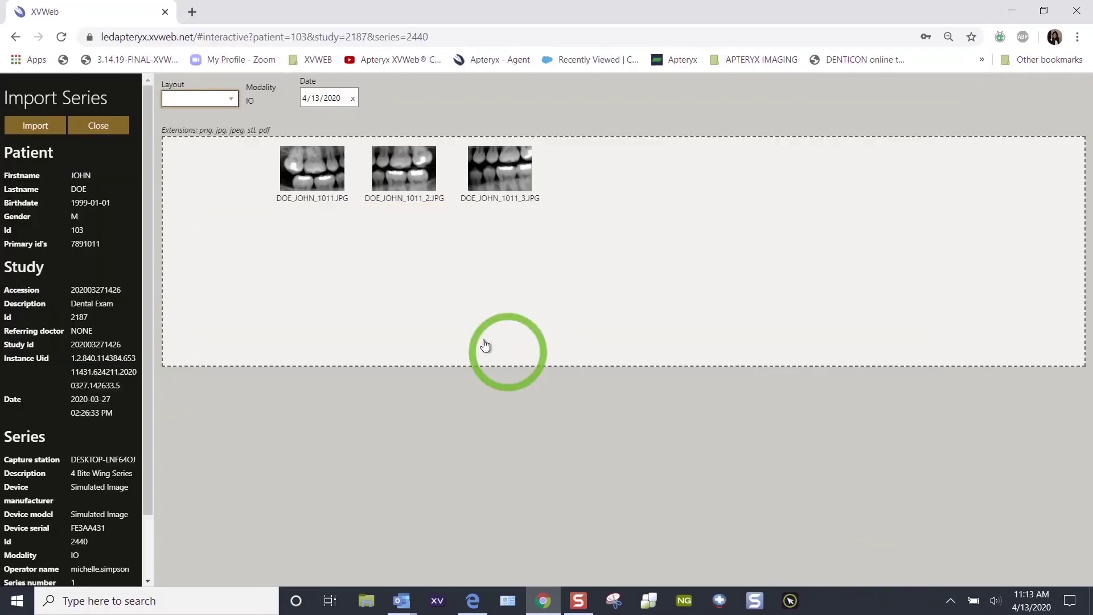
click(38, 121)
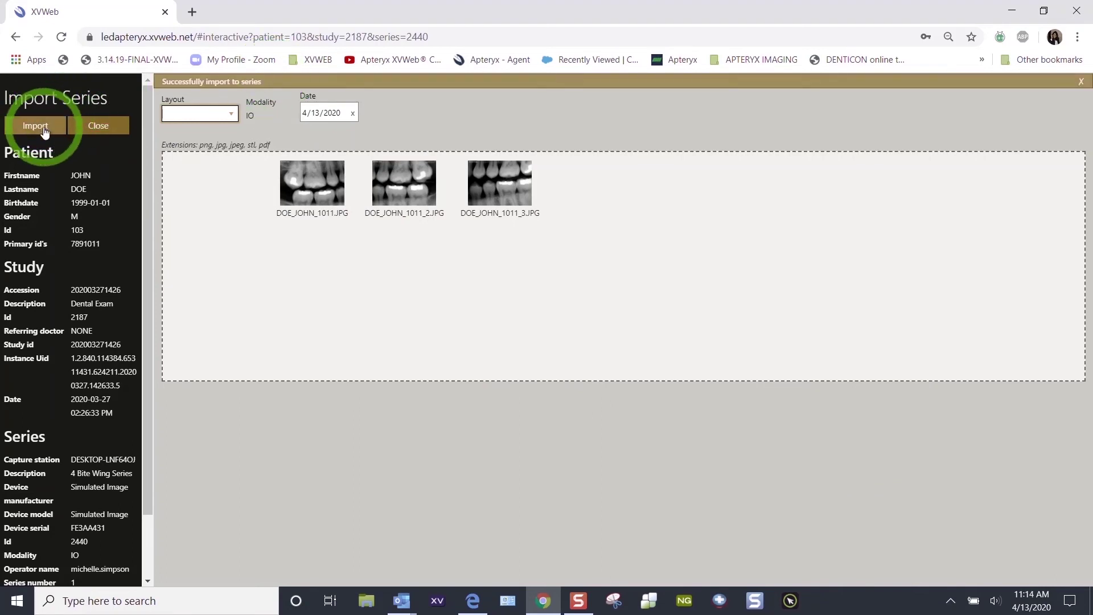
click(118, 119)
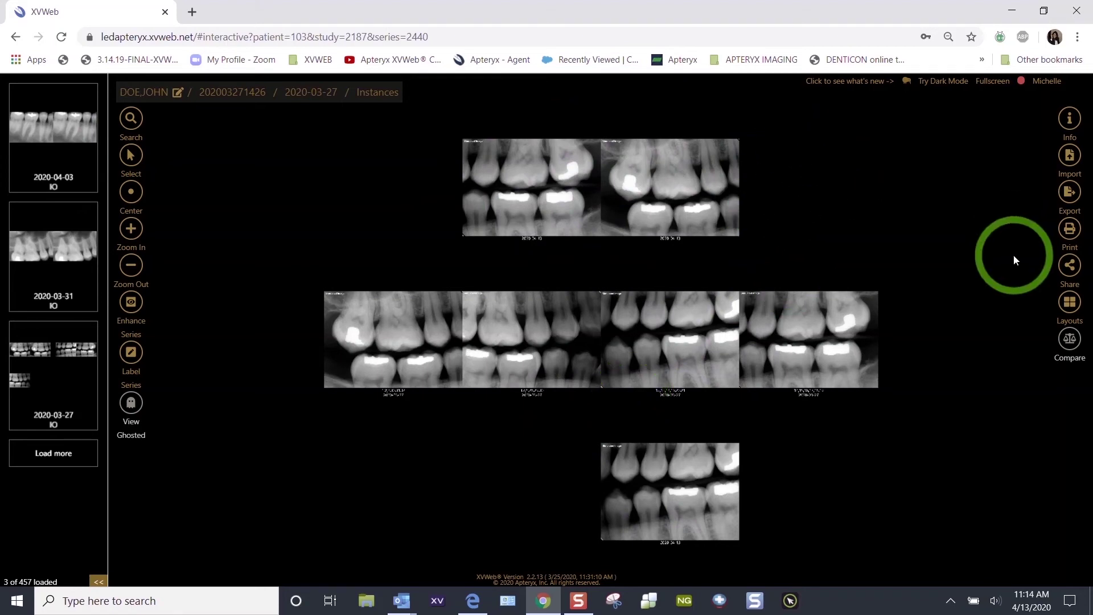
- Place the first two images in the FMX-18 layout's 1,2,3,30,31,32 and 12,13,14,19,20,21 boxes, and close the layout without saving
click(1070, 307)
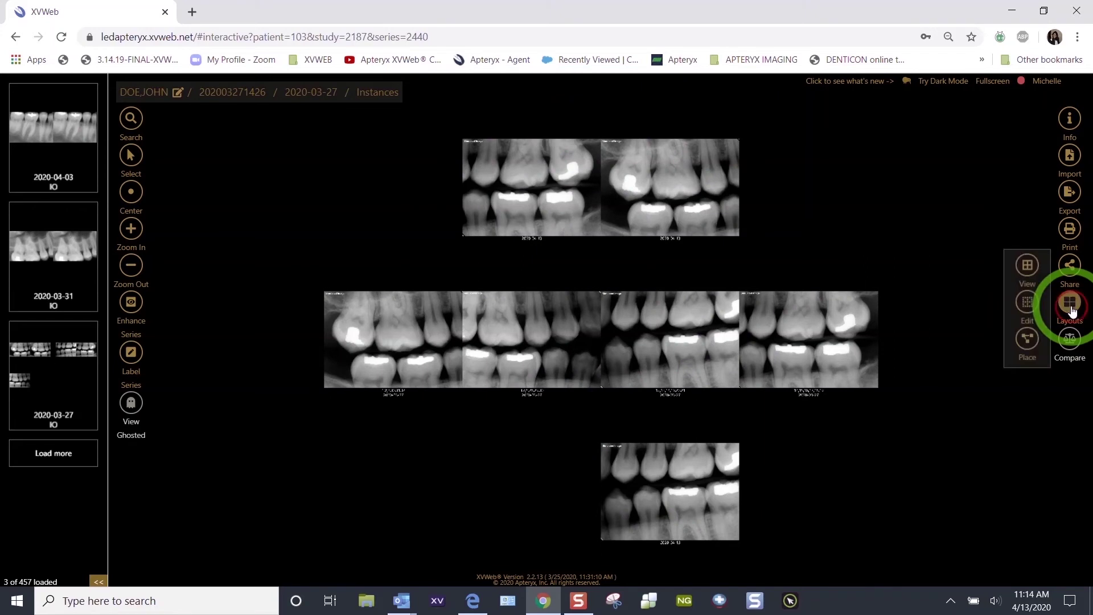
click(1026, 339)
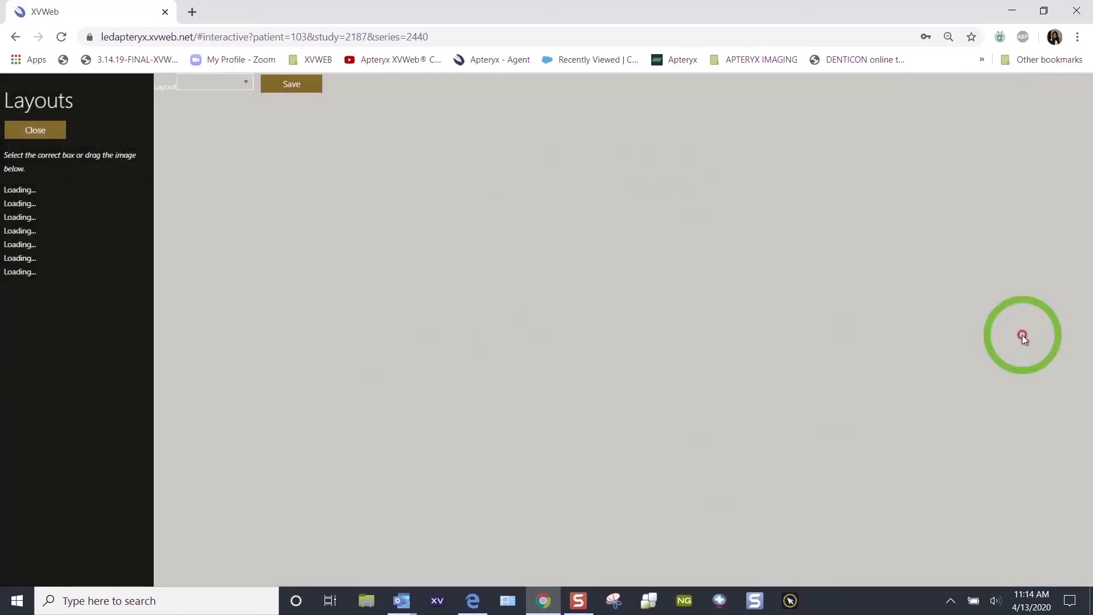
click(247, 87)
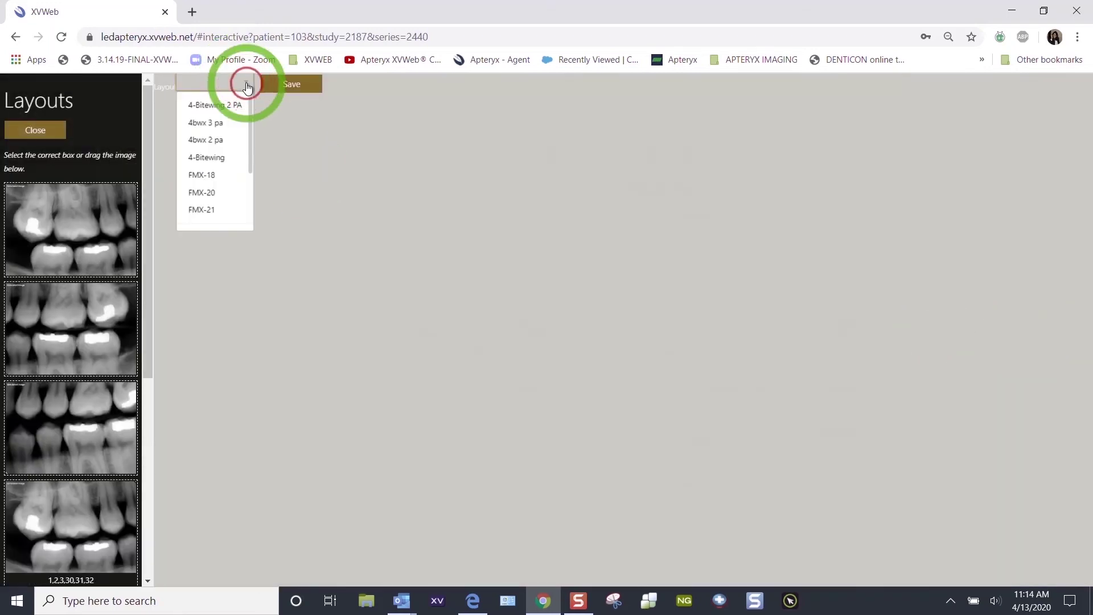
click(210, 181)
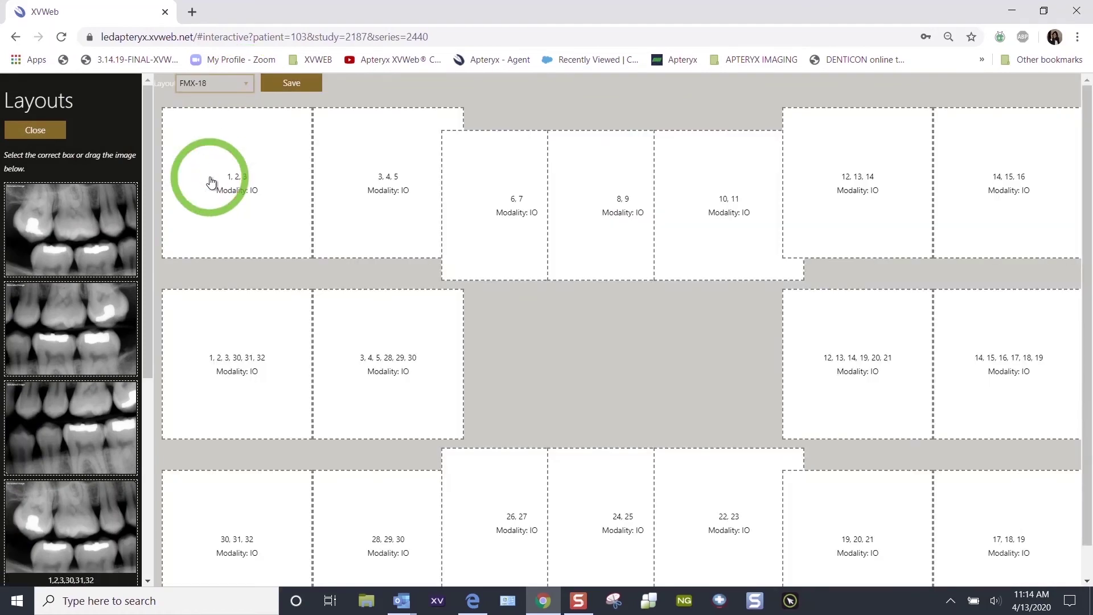
drag(81, 228, 244, 373)
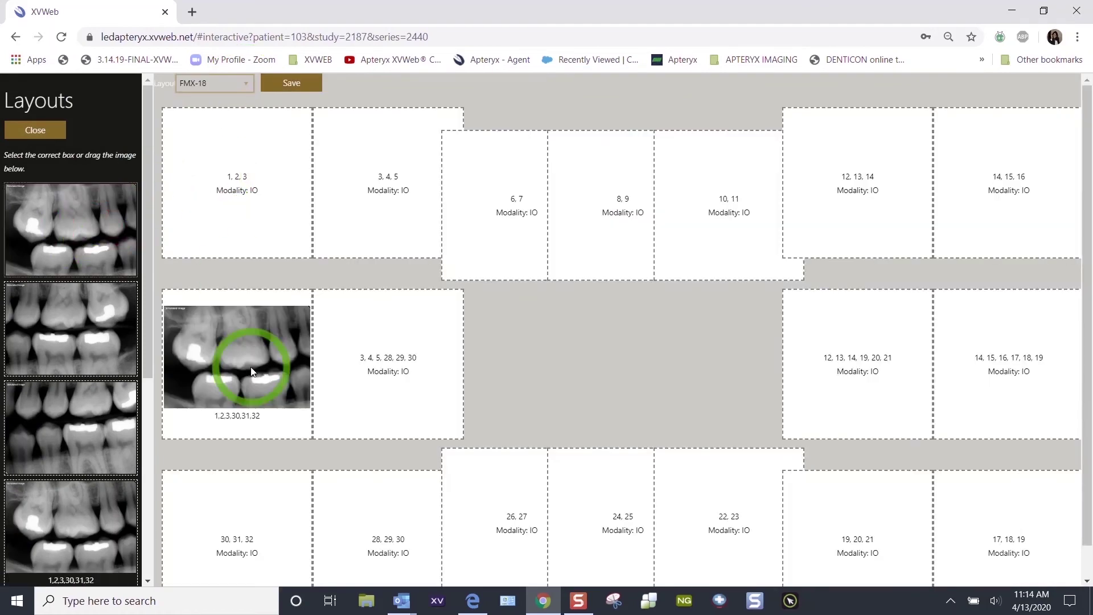
drag(69, 312, 866, 305)
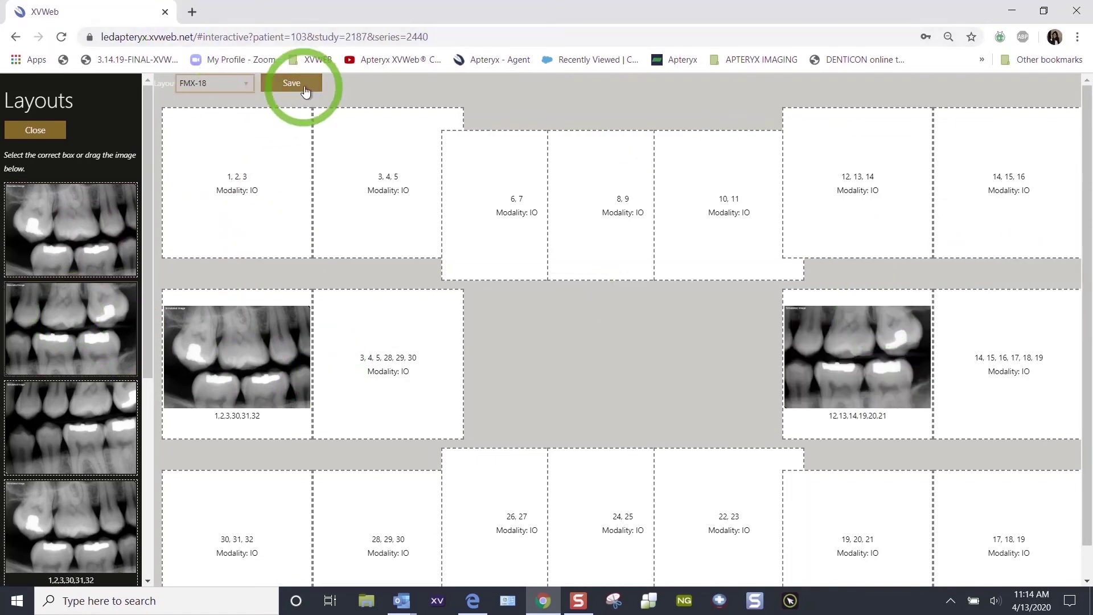
click(38, 130)
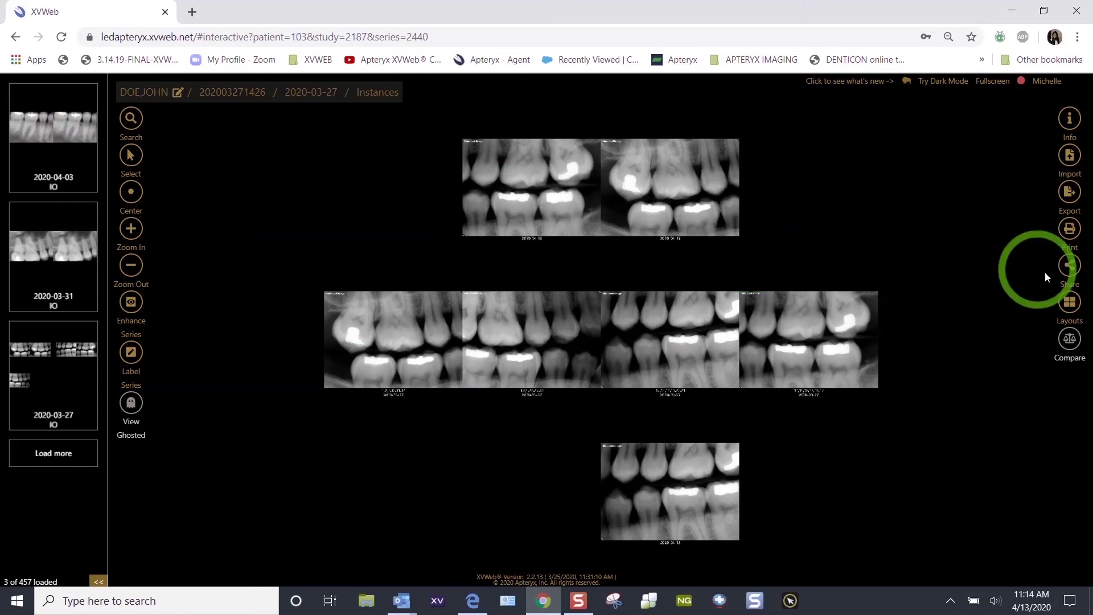
click(1069, 301)
click(1030, 341)
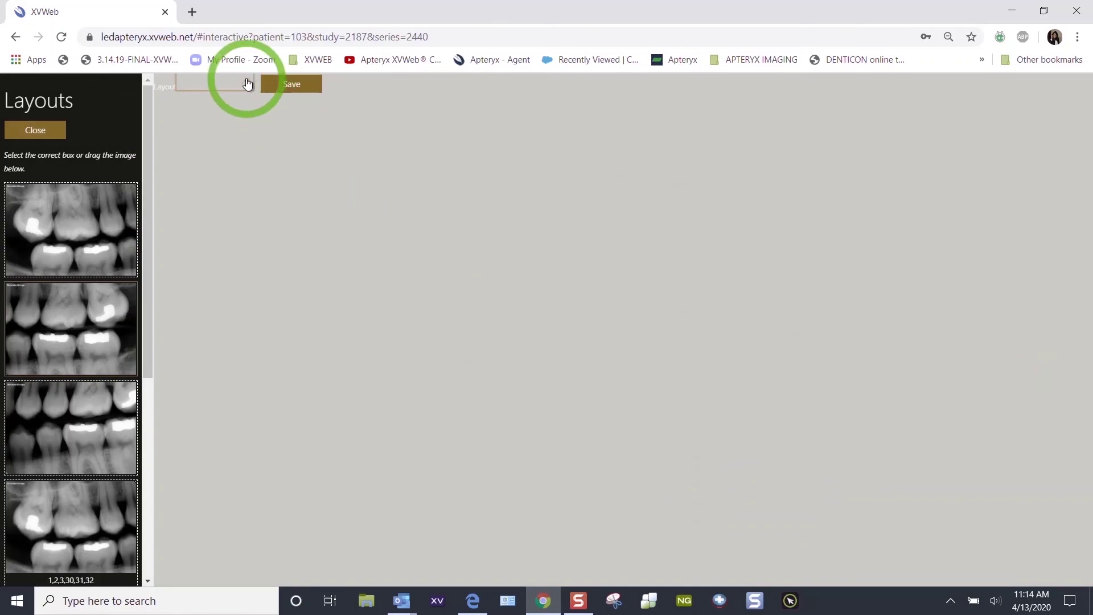
click(247, 83)
click(34, 130)
click(765, 94)
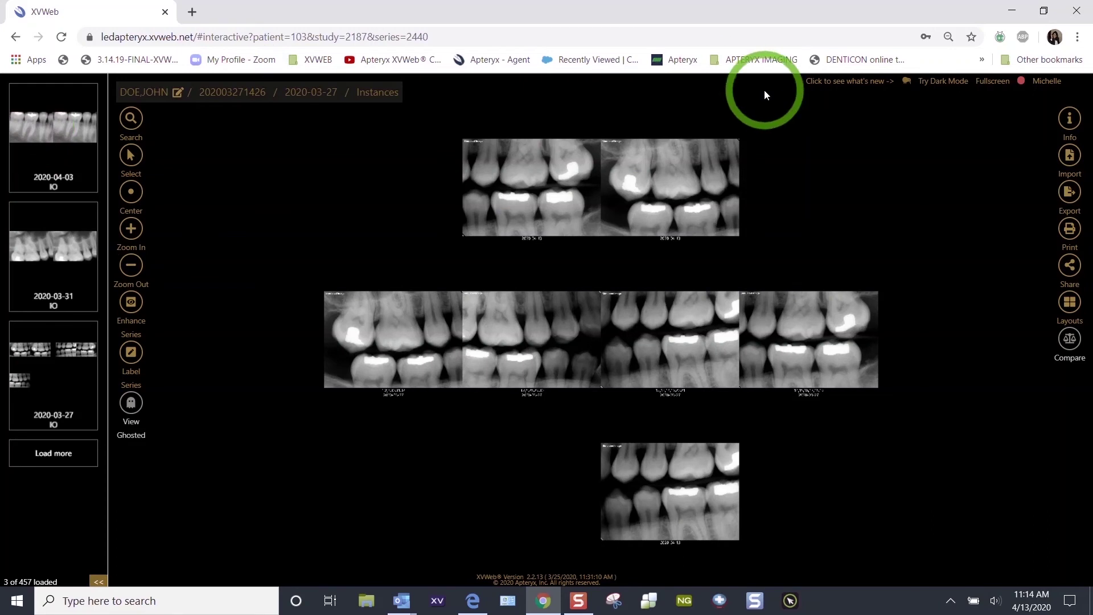
click(944, 310)
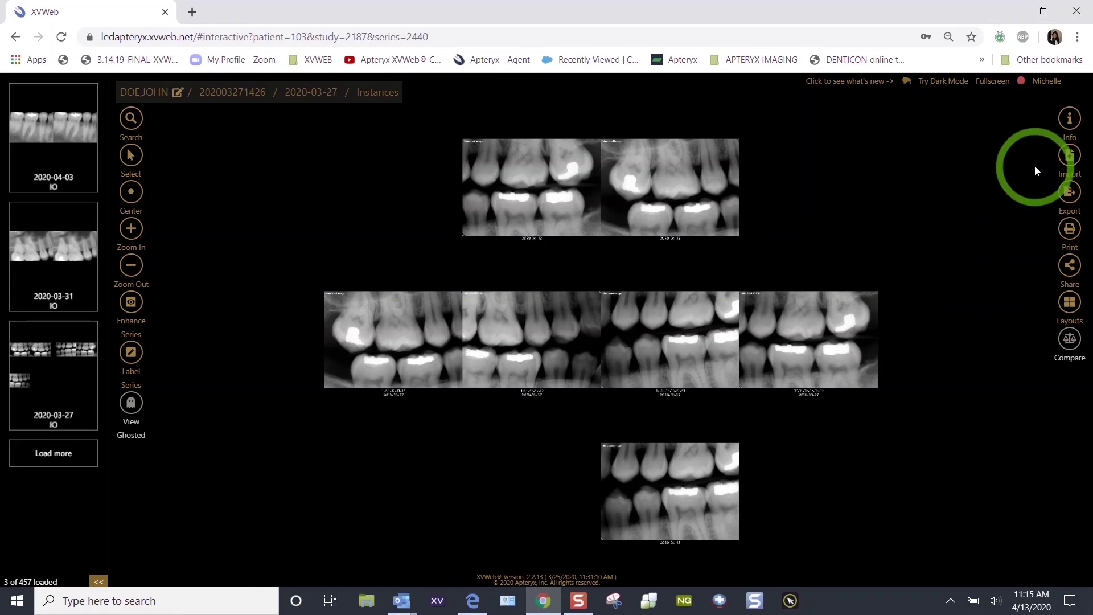
click(1070, 159)
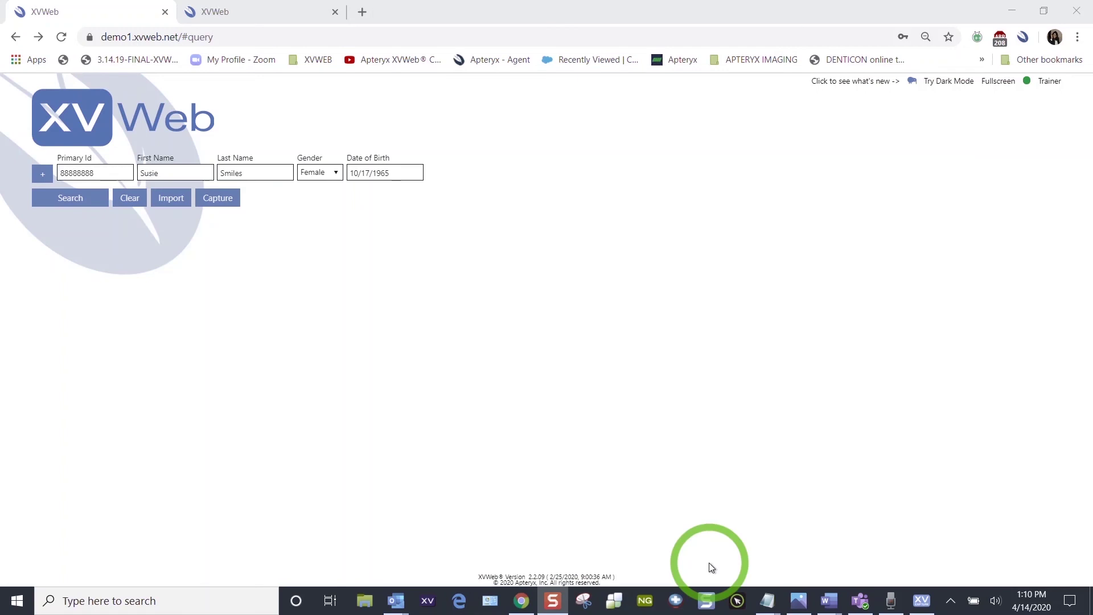
double_click(160, 172)
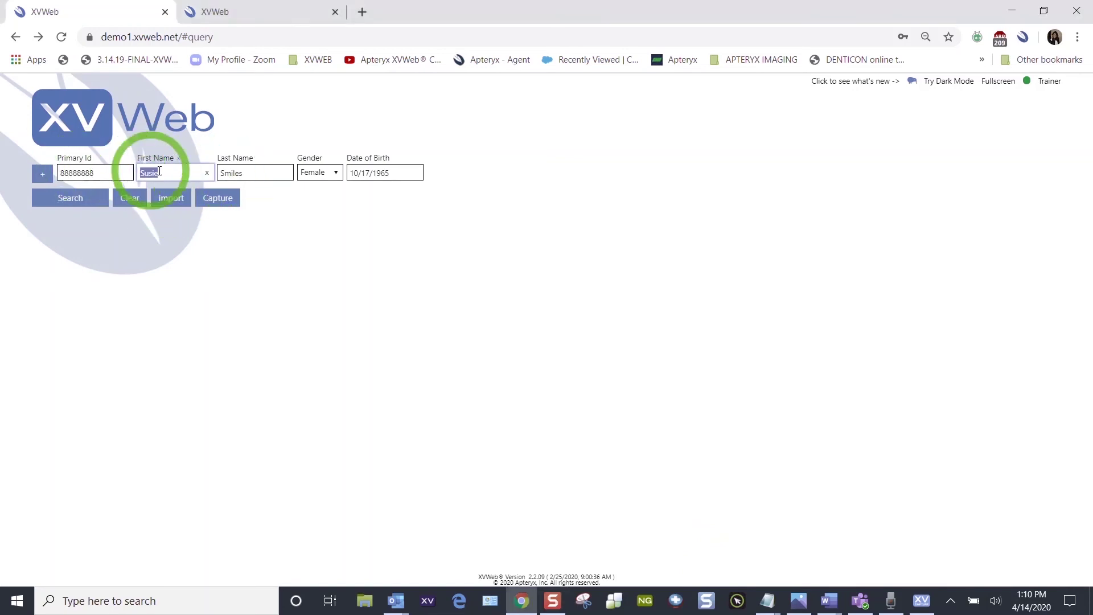
click(191, 173)
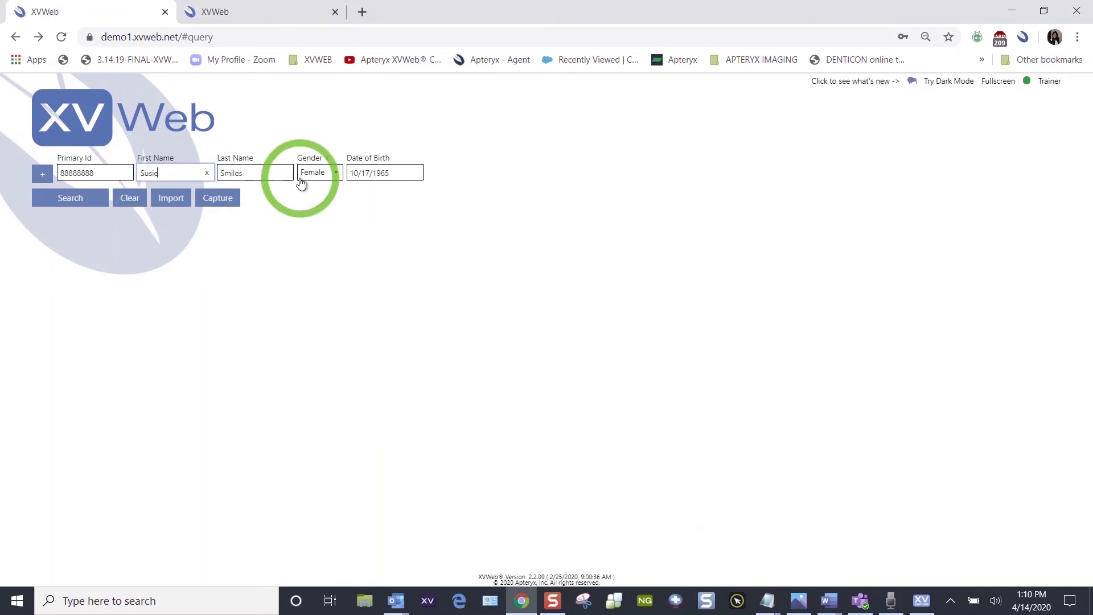
- Set the new patient's date of birth, entering the year, month and day, and accept it
click(388, 172)
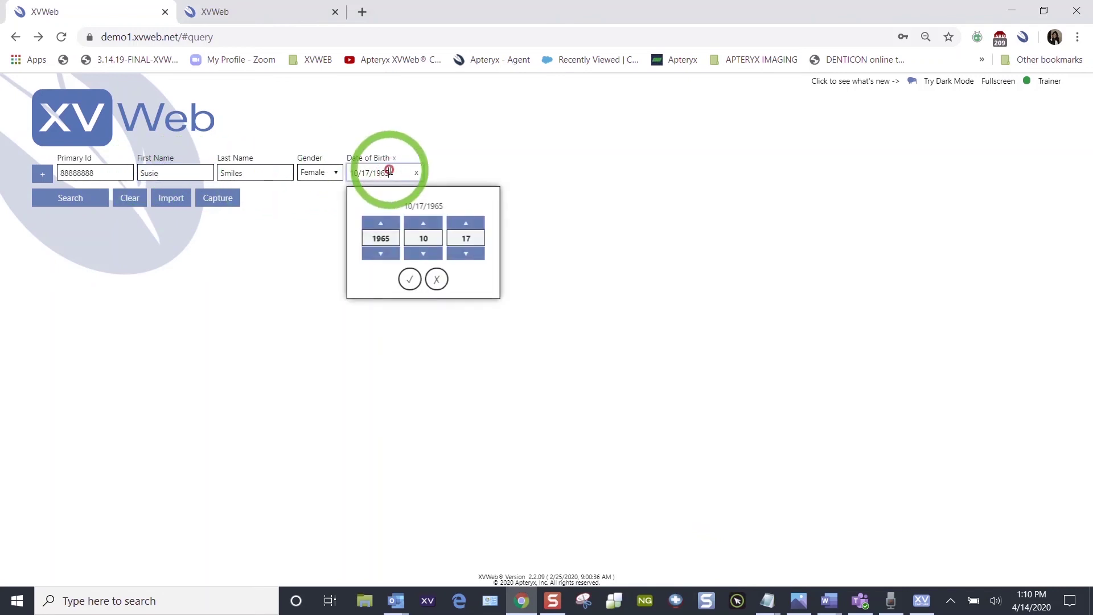
click(395, 237)
double_click(376, 241)
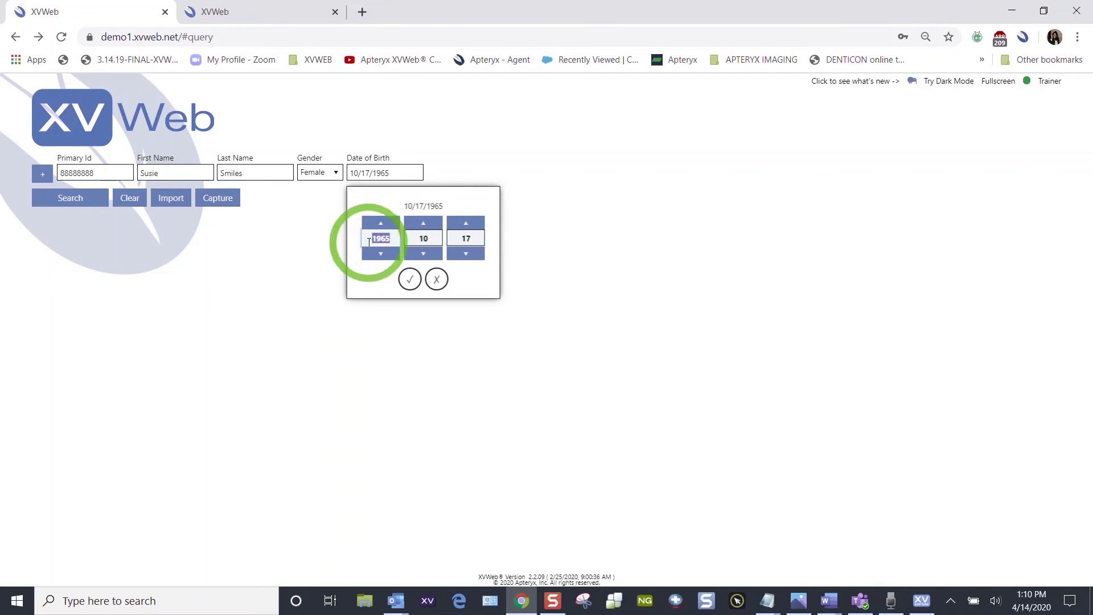
text(1999)
click(380, 223)
click(380, 224)
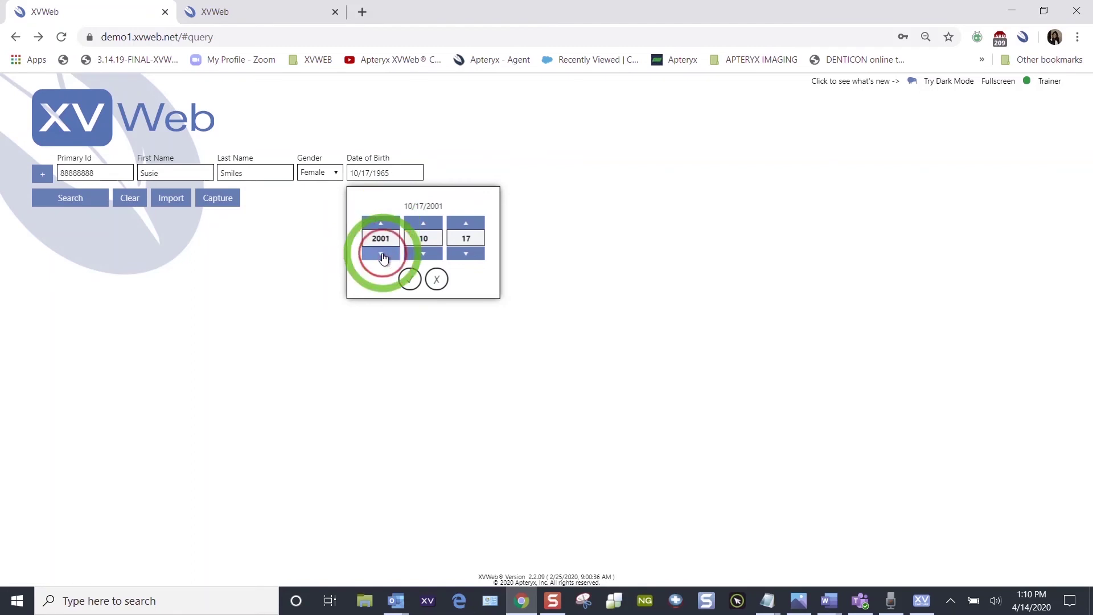
drag(389, 239, 364, 239)
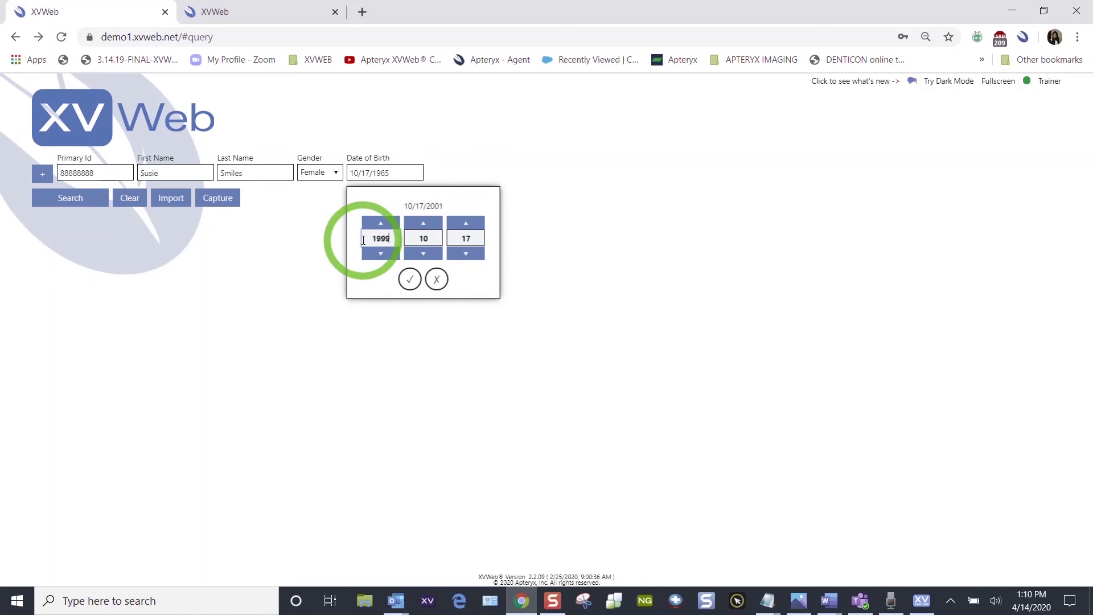
click(424, 238)
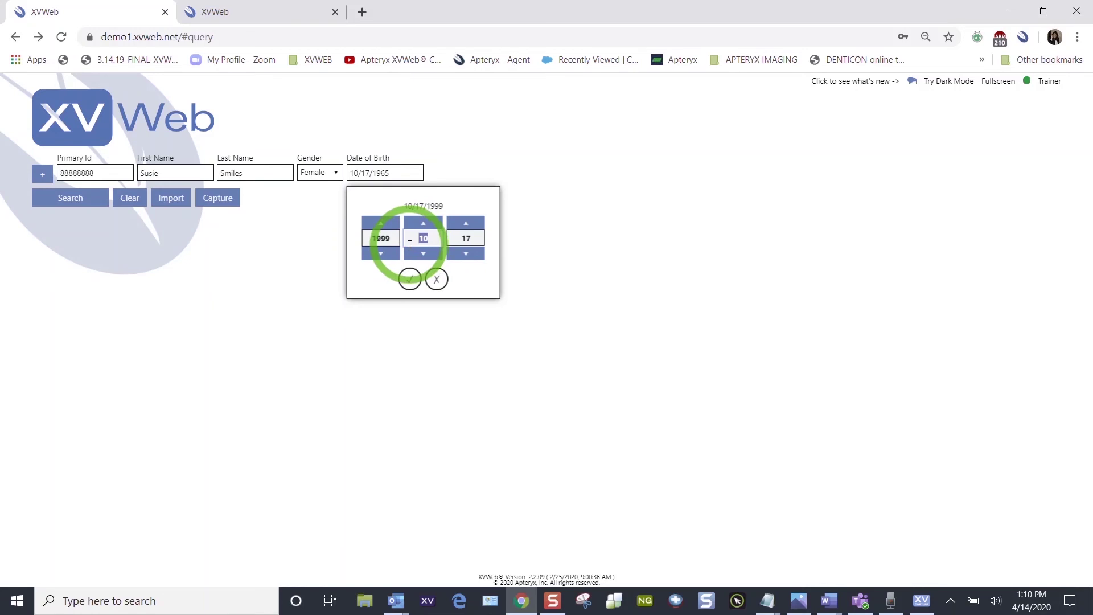
click(449, 243)
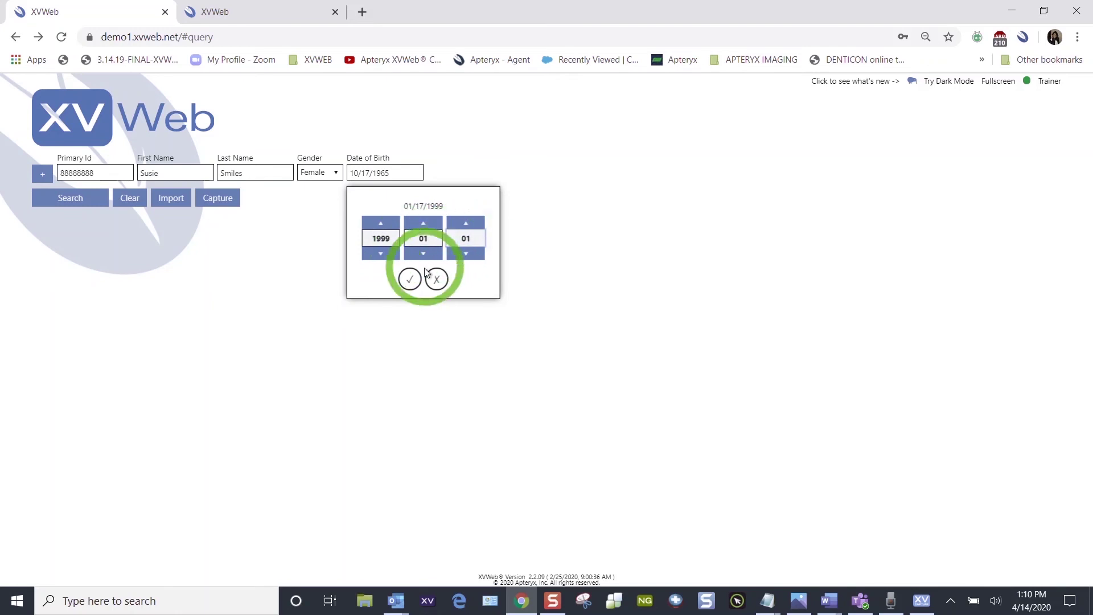
click(409, 279)
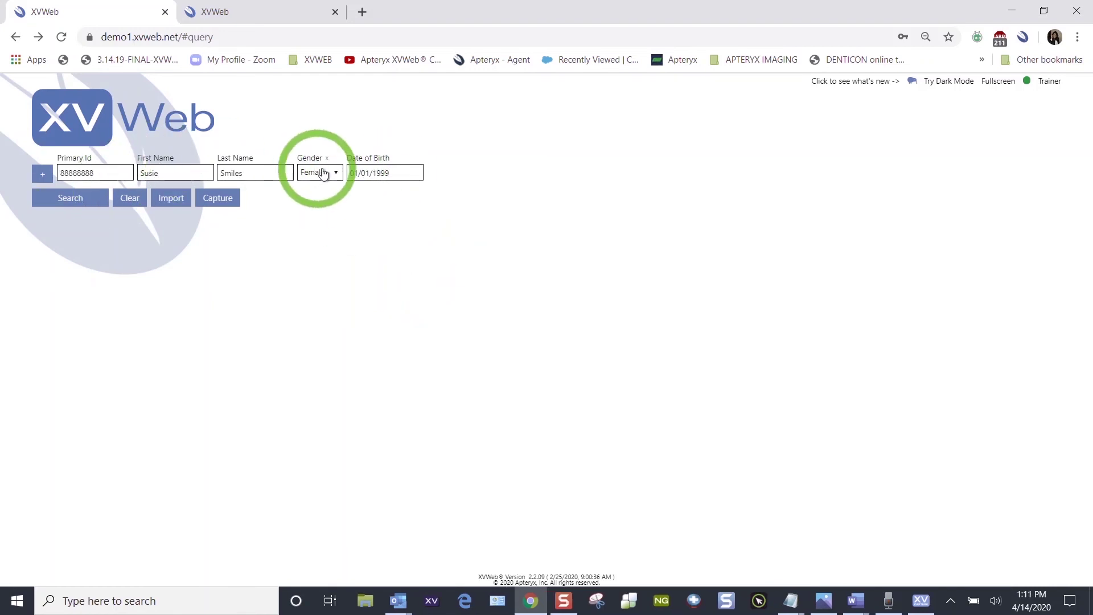
- Start a Patient Images import for the entered patient and review the date, modality and layout options
click(173, 201)
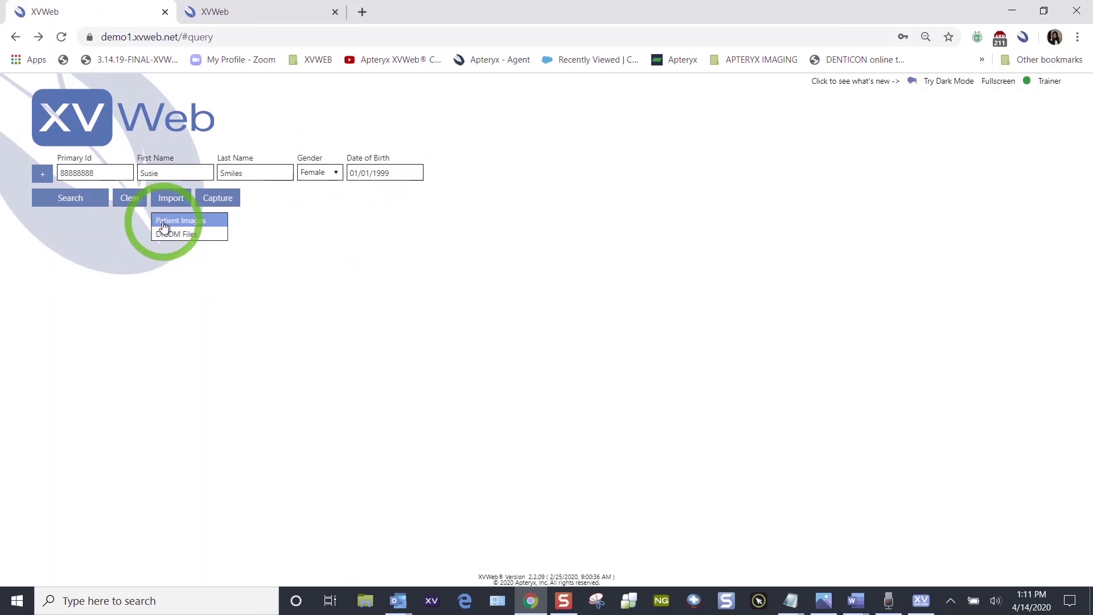
click(164, 226)
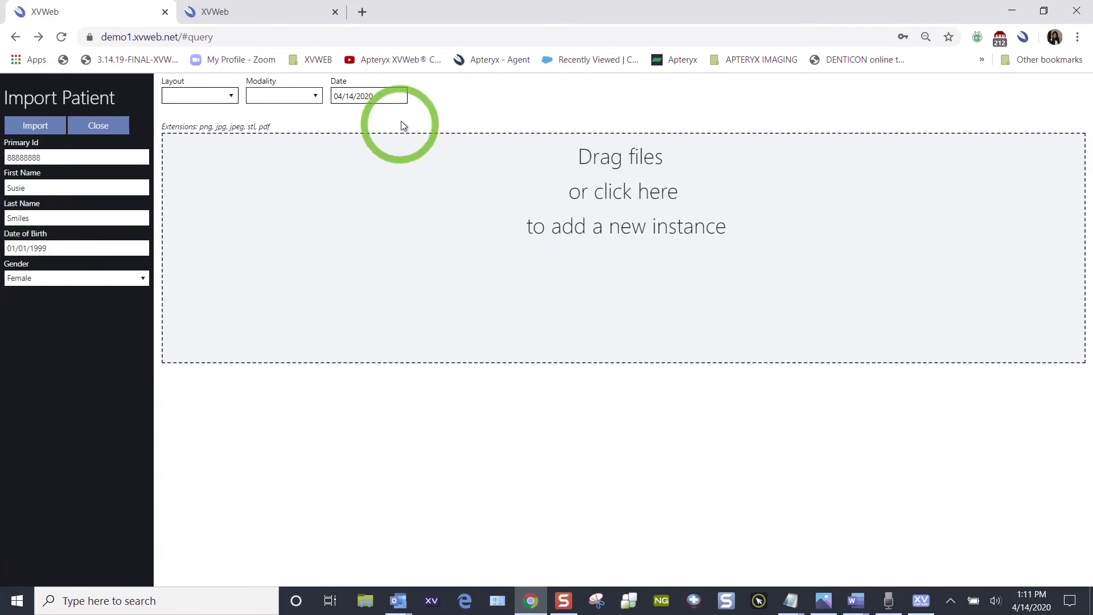
click(379, 95)
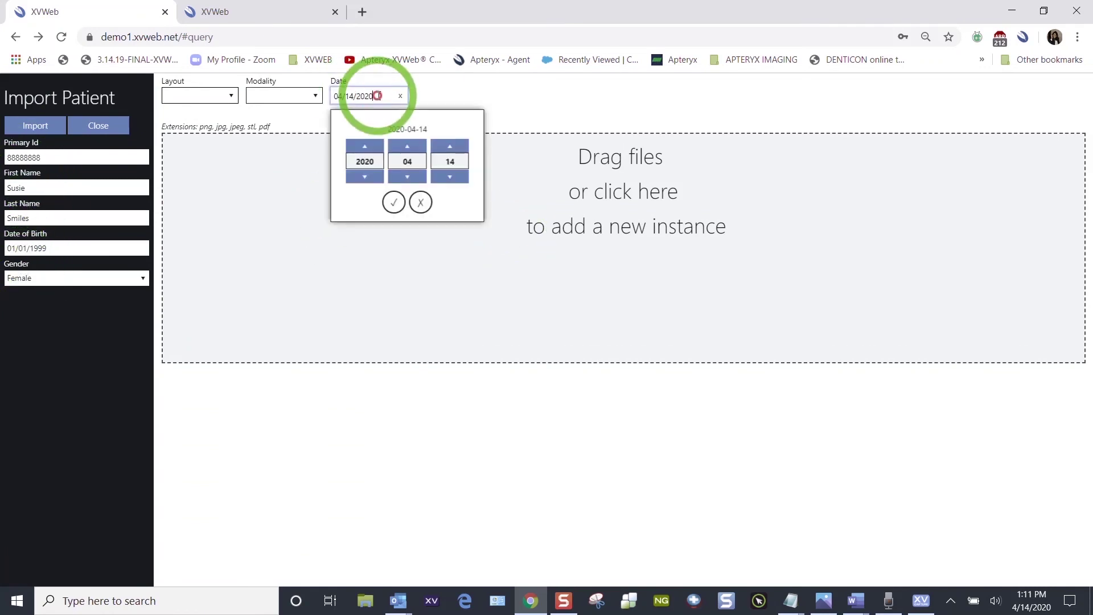
click(315, 98)
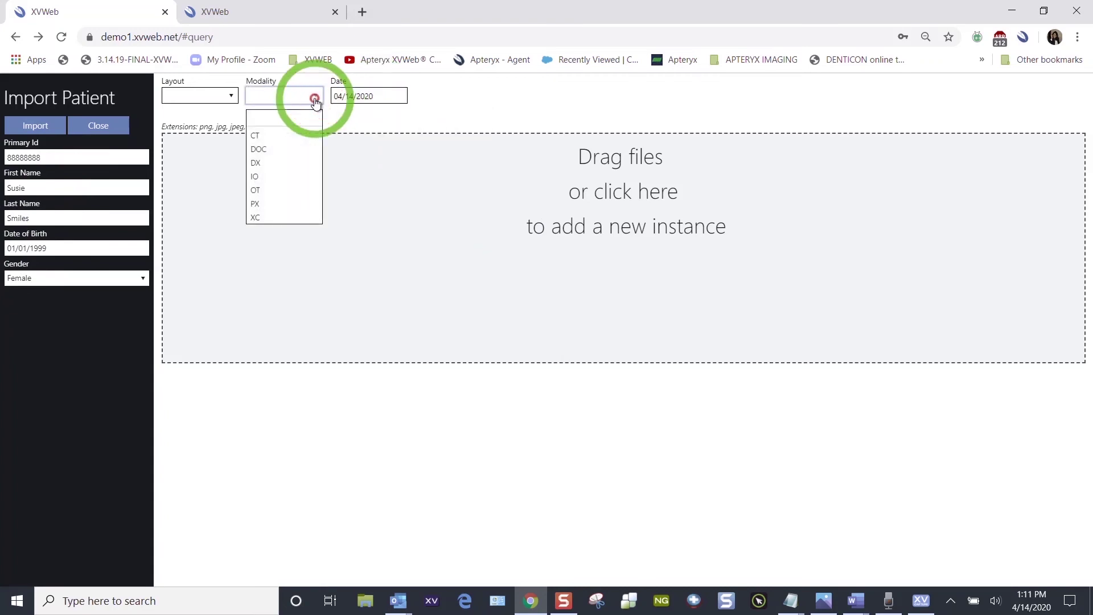
click(232, 97)
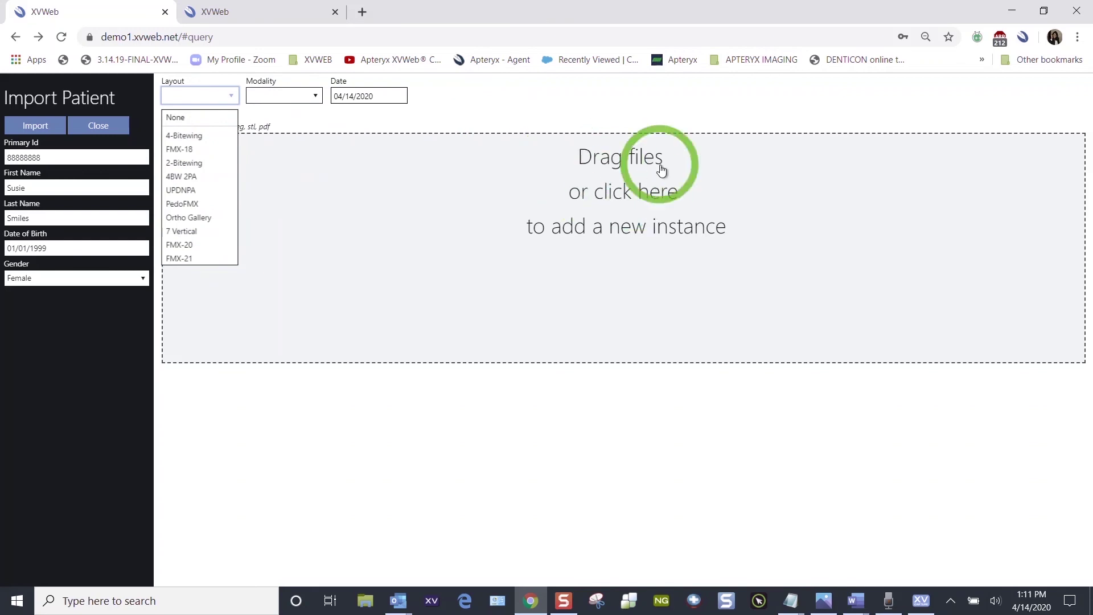
- Add Pan.jpg from the exp img folder to the patient import
double_click(610, 188)
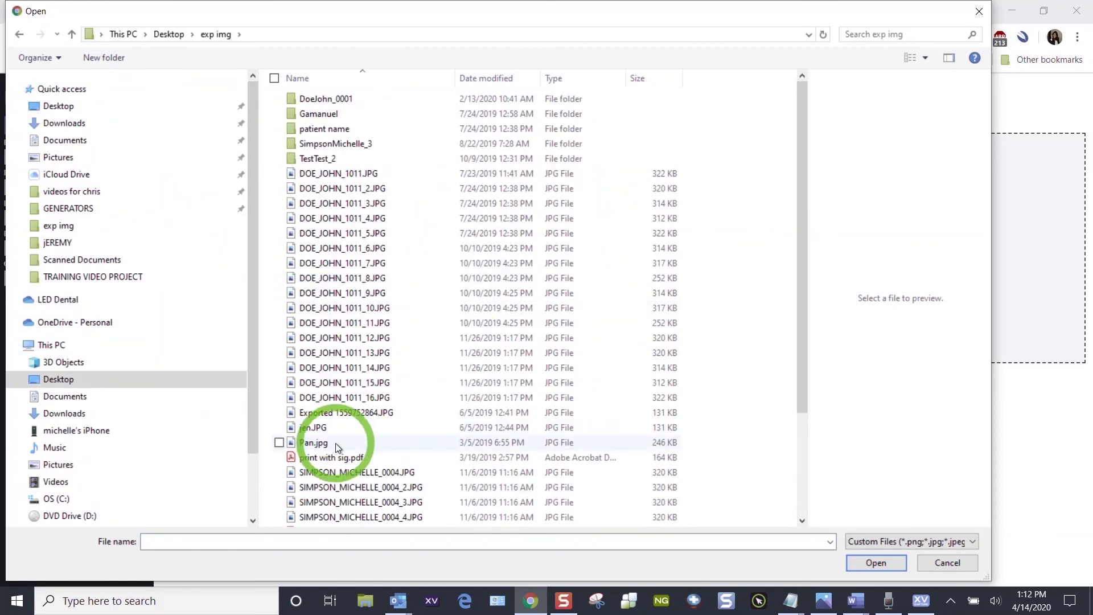
click(336, 444)
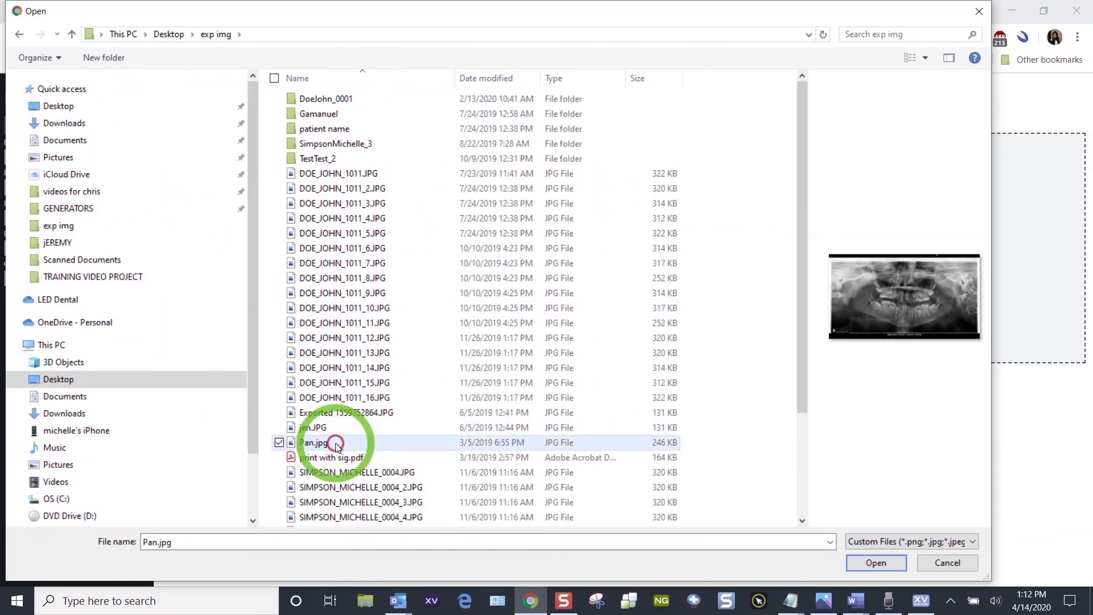
click(879, 563)
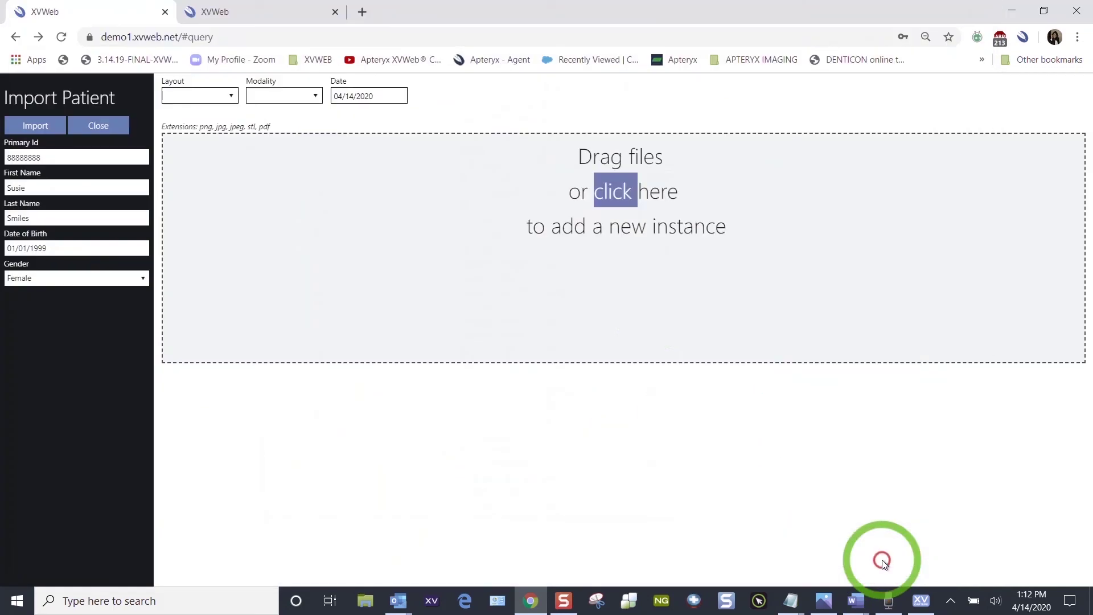
- Set the import's modality to PX and its date to 2020-04-05
click(315, 103)
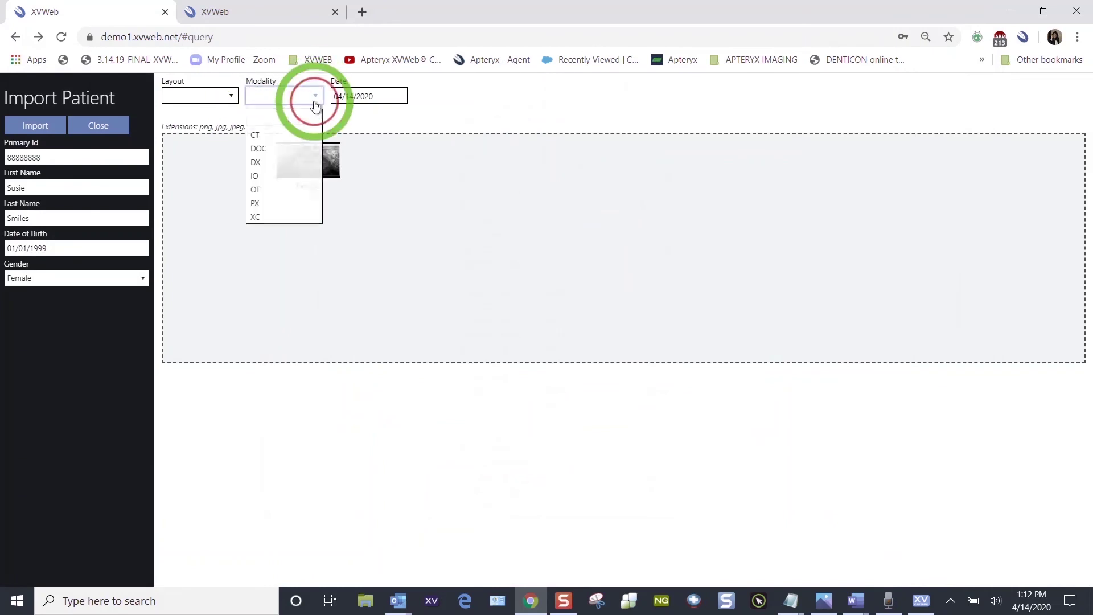
click(263, 202)
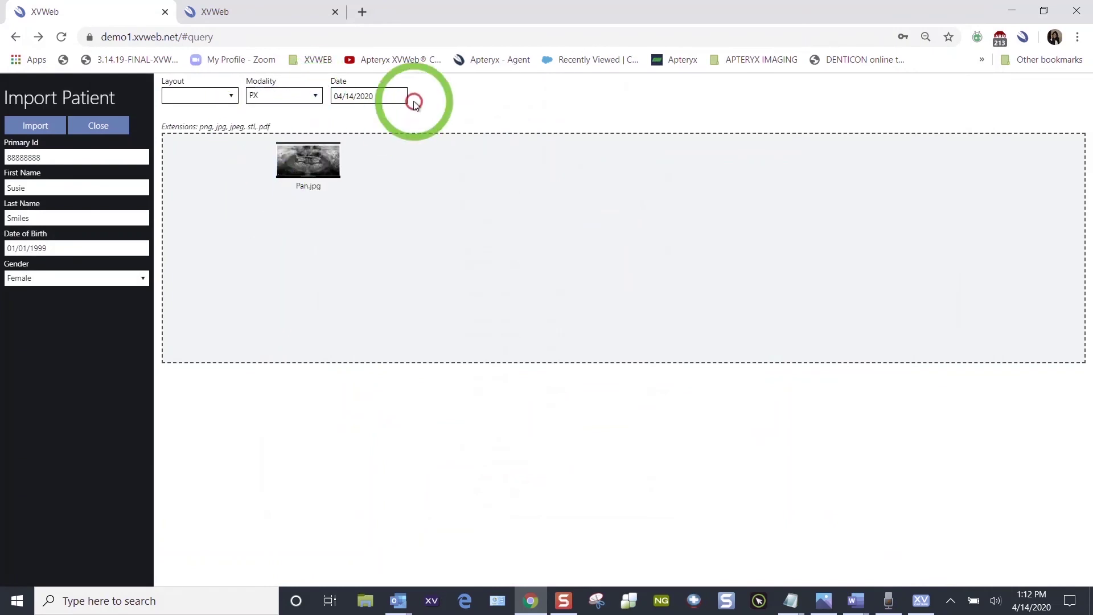
click(381, 98)
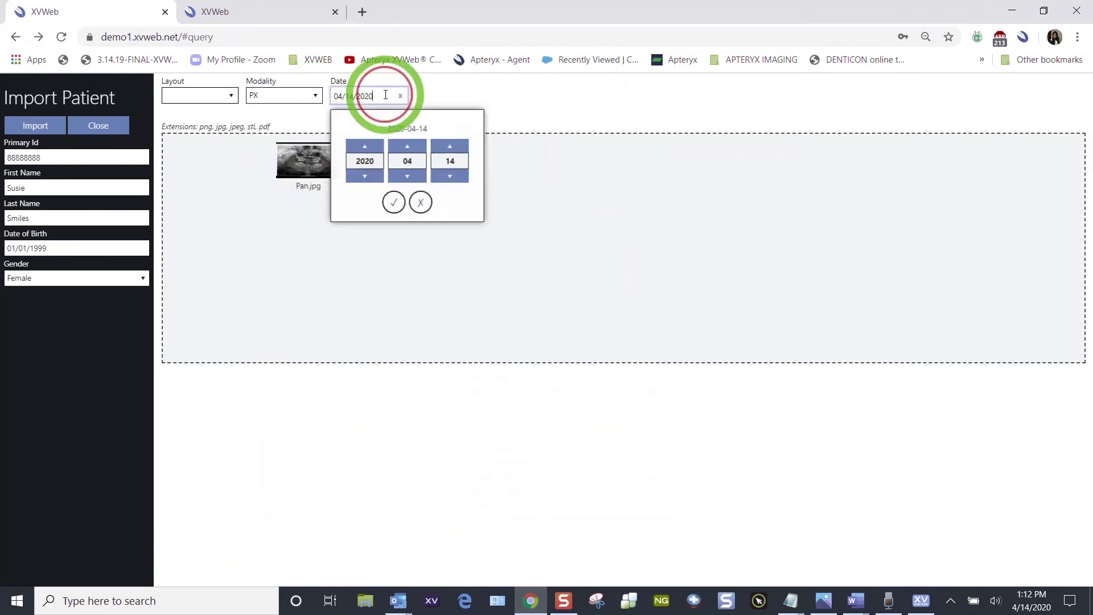
click(438, 177)
click(446, 177)
click(450, 178)
click(451, 180)
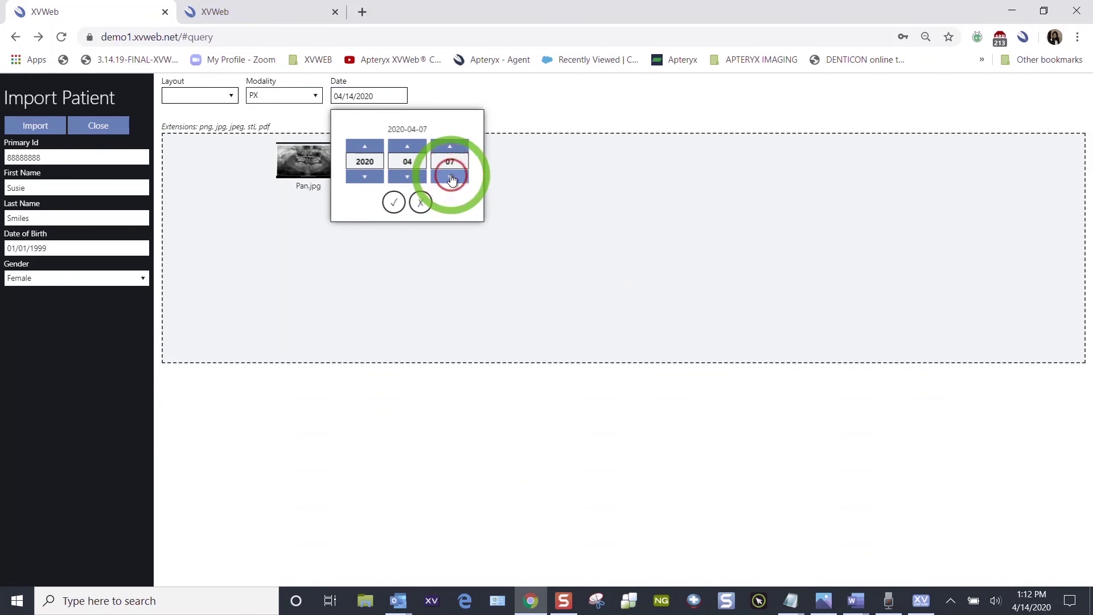
click(451, 180)
click(451, 180)
click(393, 202)
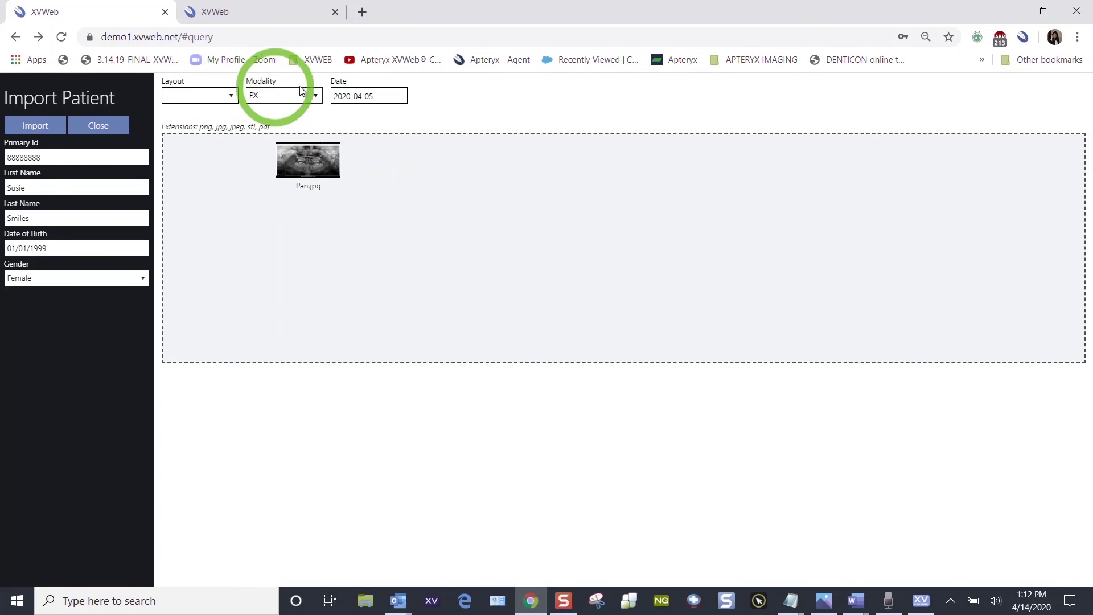
- Import the new patient with the image, and open the patient's PX series in the viewer
click(45, 126)
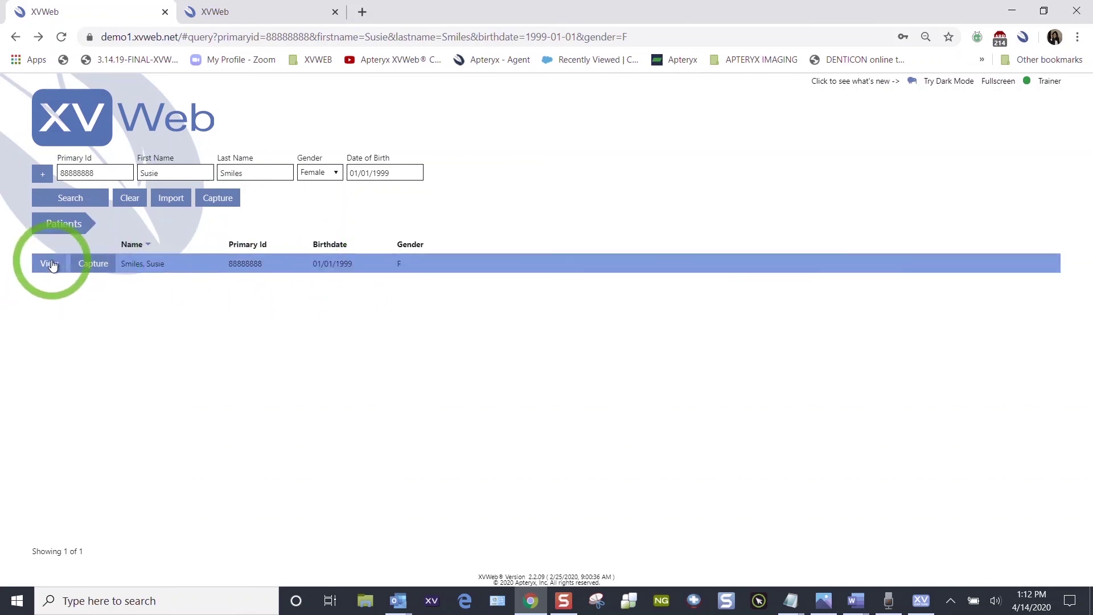
click(49, 263)
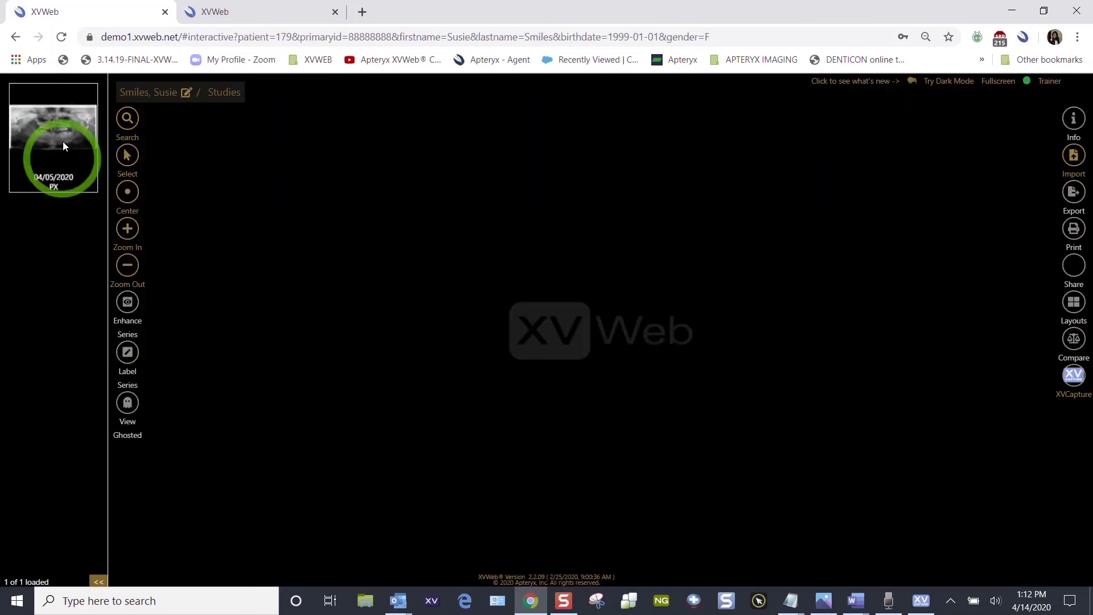
click(62, 132)
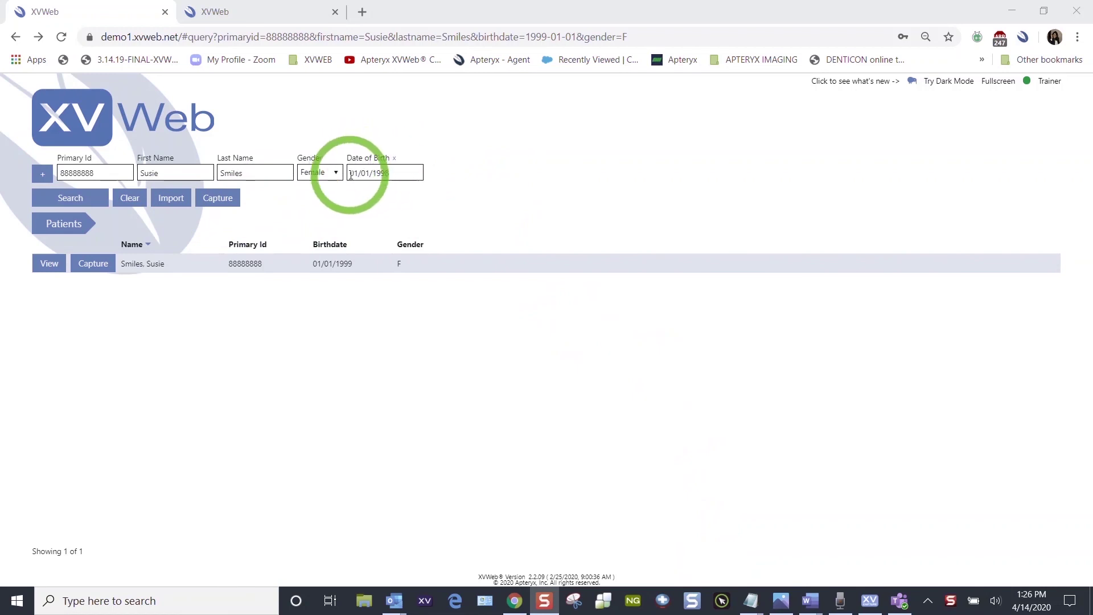
- Examine the date format in the Site Settings and close the settings
click(1050, 84)
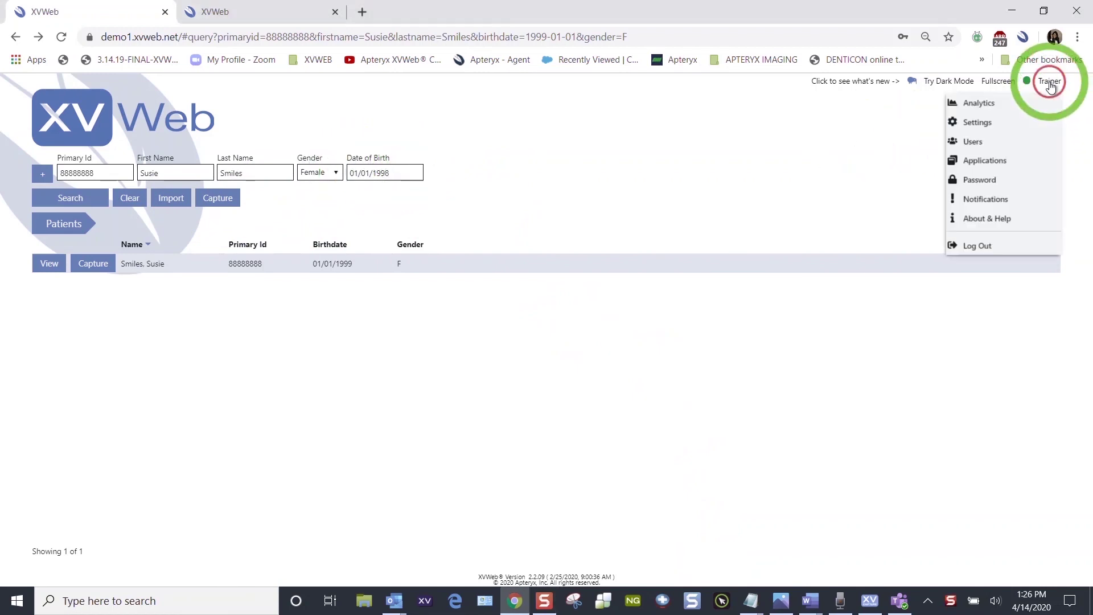
click(976, 122)
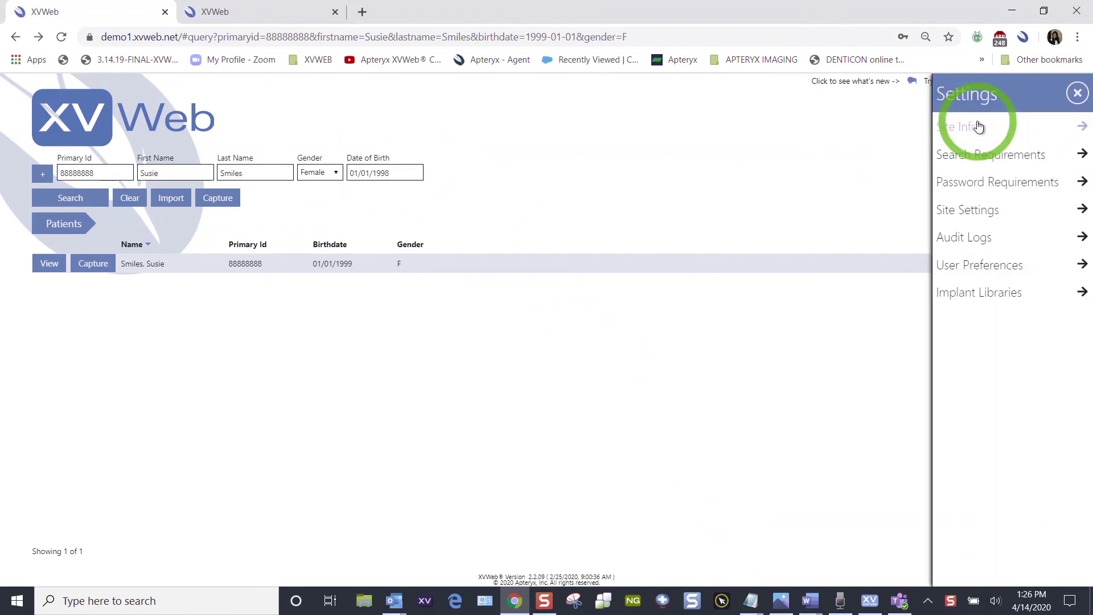
click(974, 211)
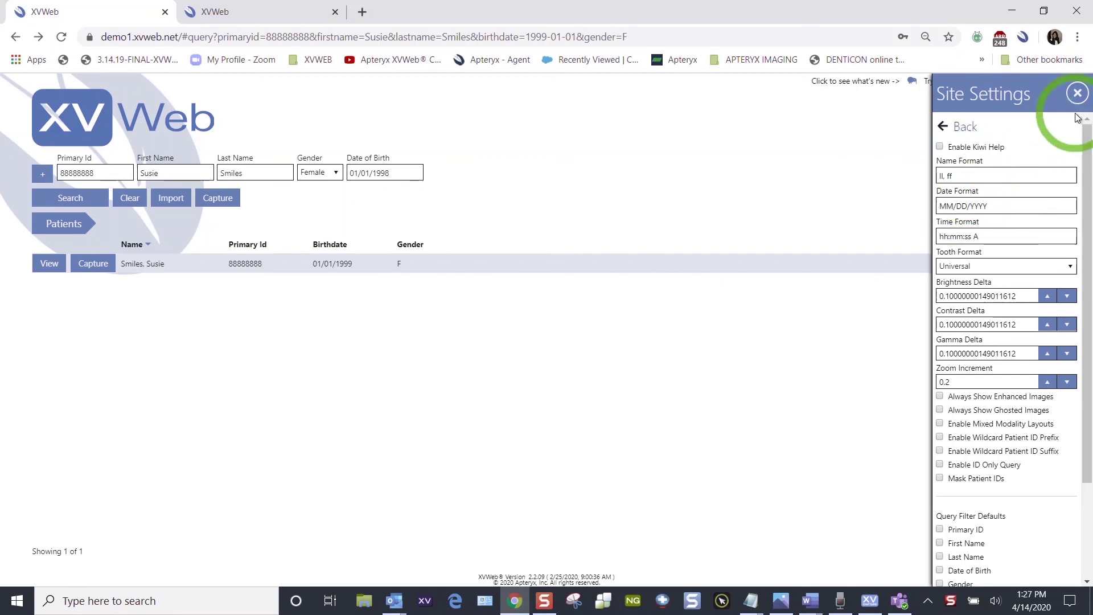
click(1077, 93)
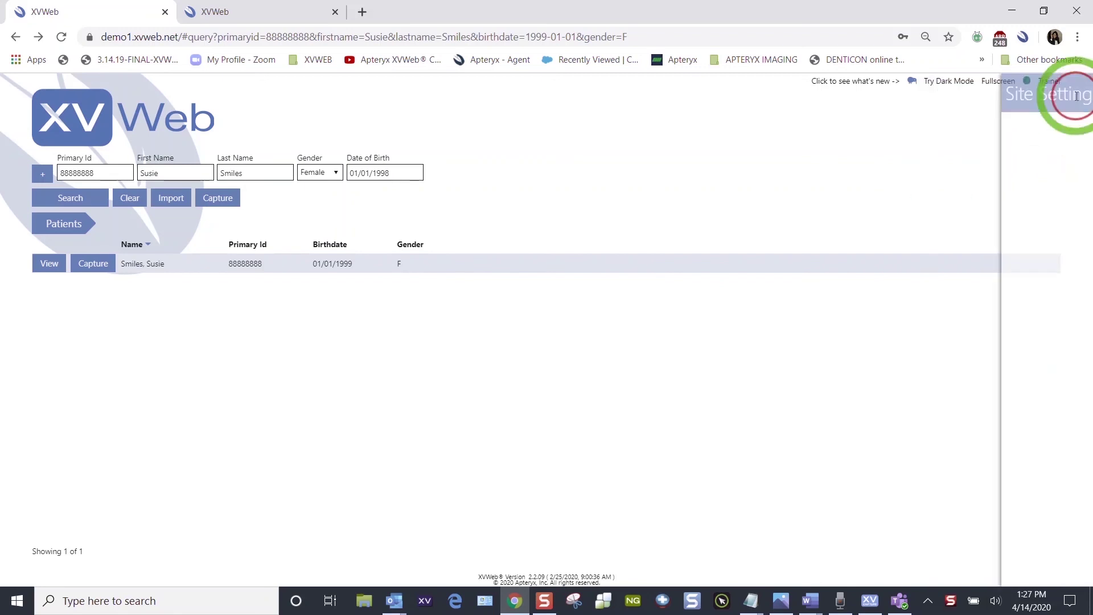
- Replace the date of birth in the patient search criteria with a new year, month and day, and confirm the date
click(394, 169)
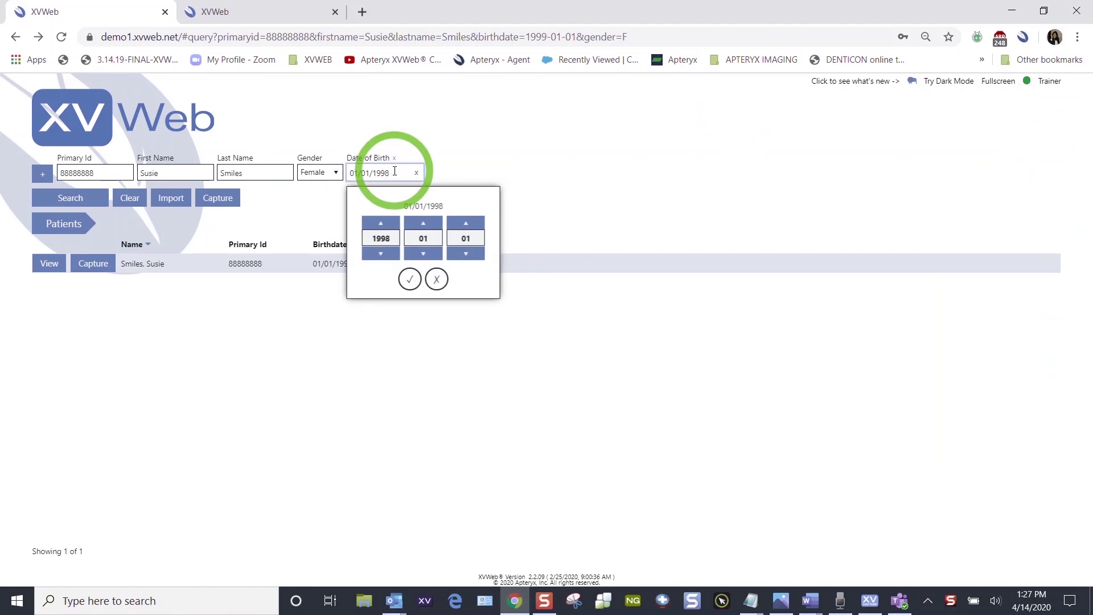
double_click(393, 237)
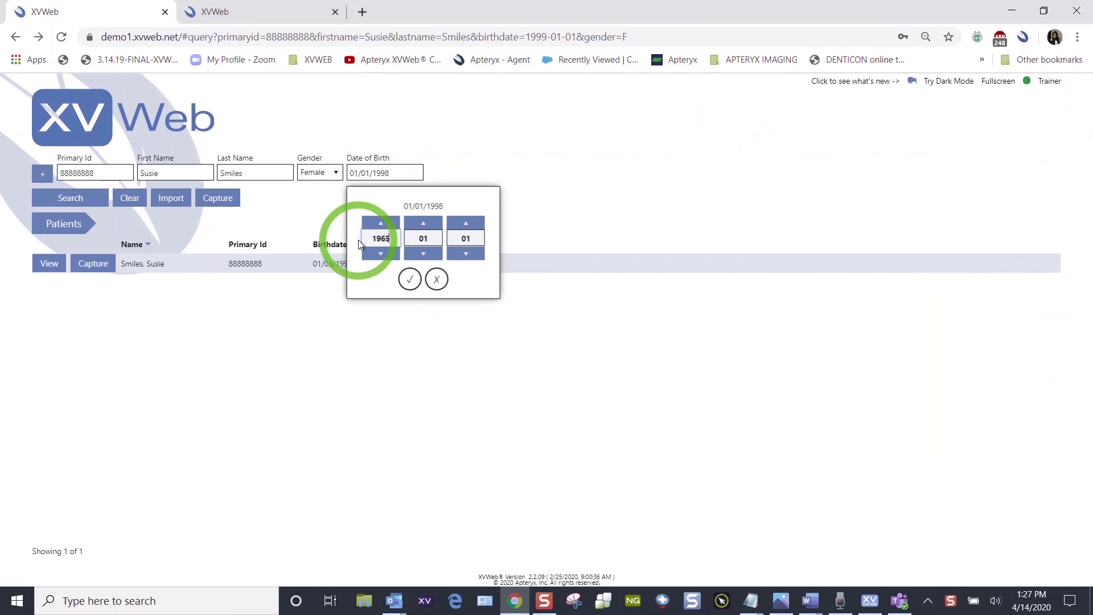
double_click(412, 239)
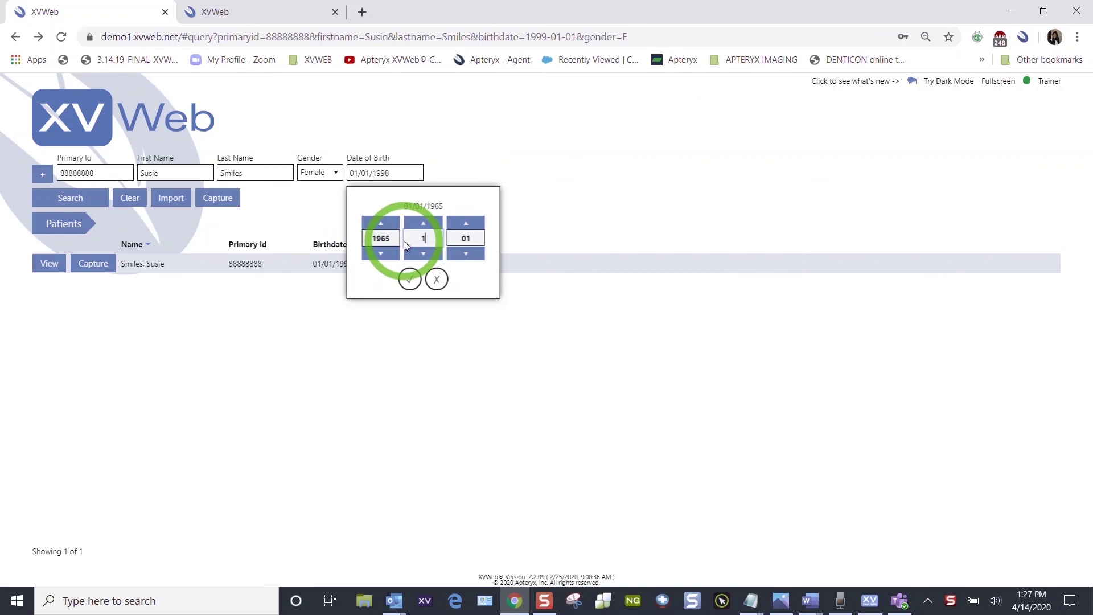
double_click(466, 238)
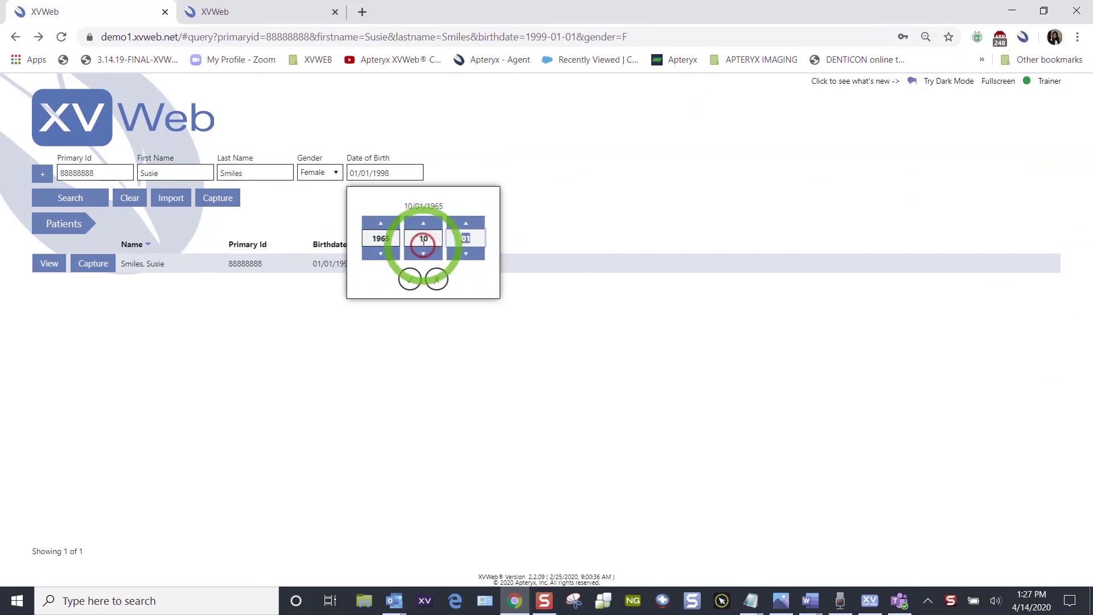
click(409, 279)
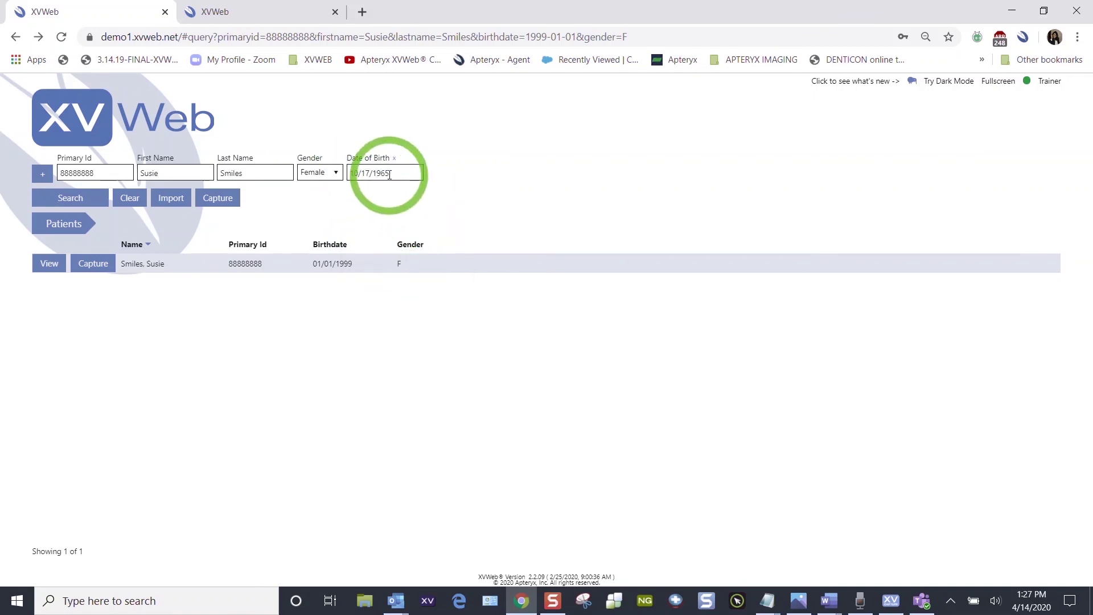
drag(390, 174, 349, 176)
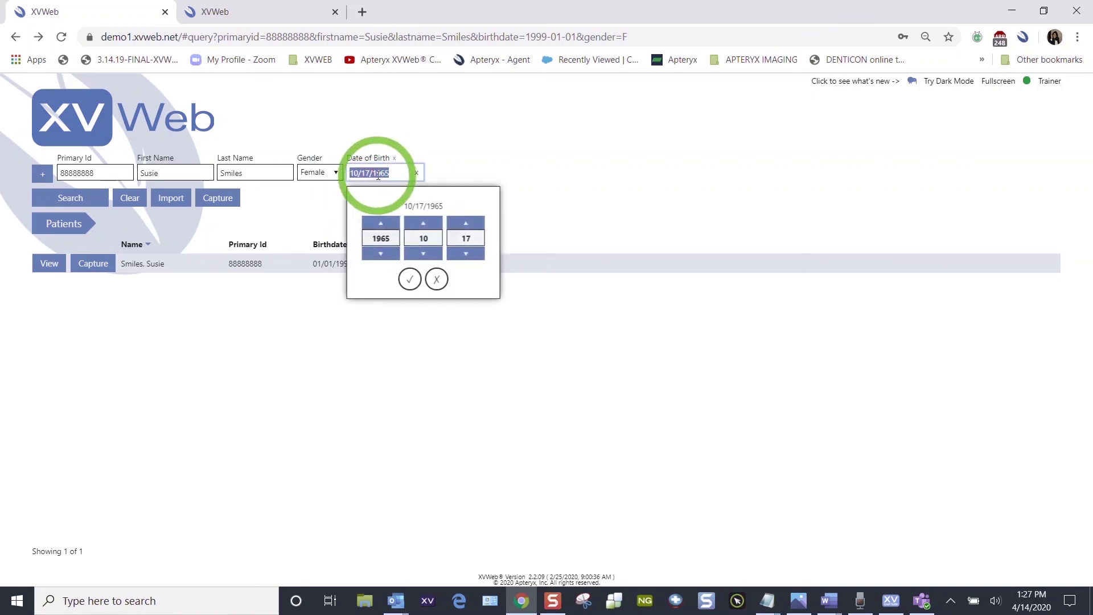
click(409, 279)
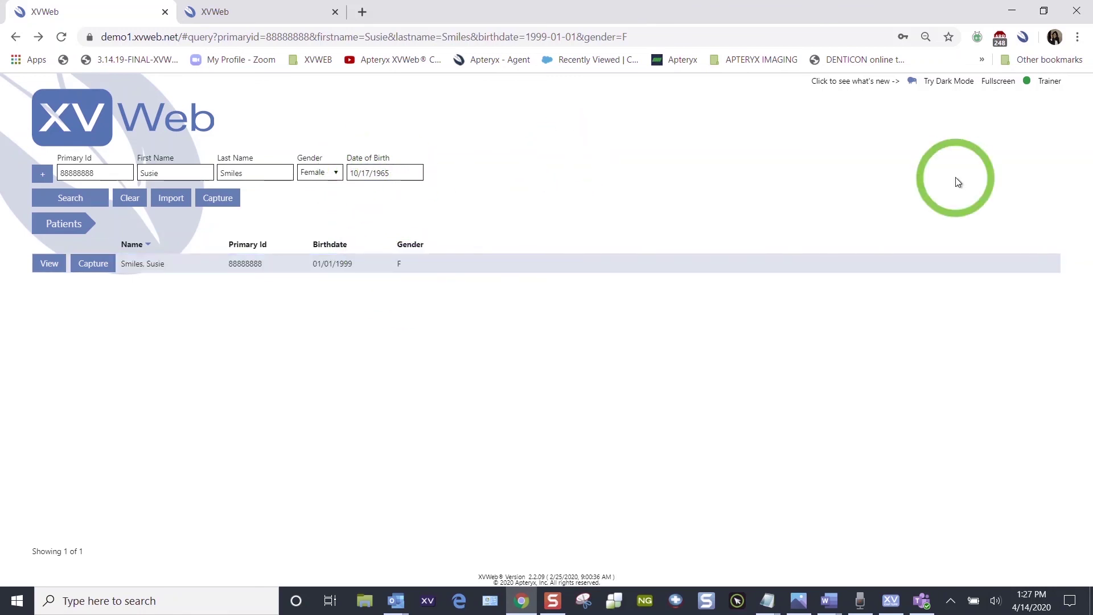
- Review the Date Format in the Site Settings, close the settings and compare it with the patient's date of birth field
click(1046, 90)
click(993, 118)
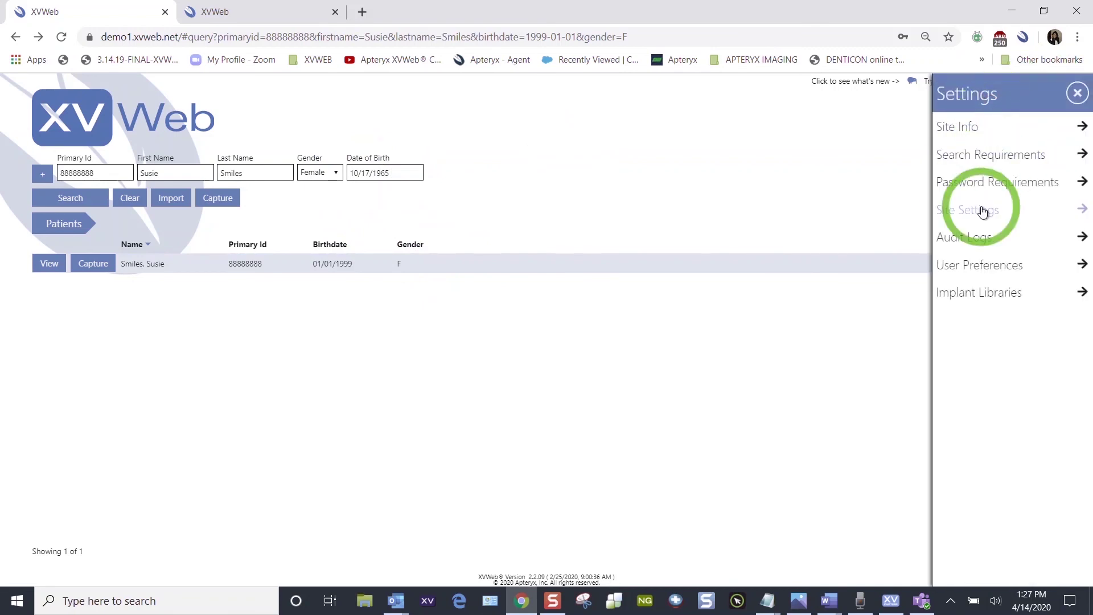
click(1075, 209)
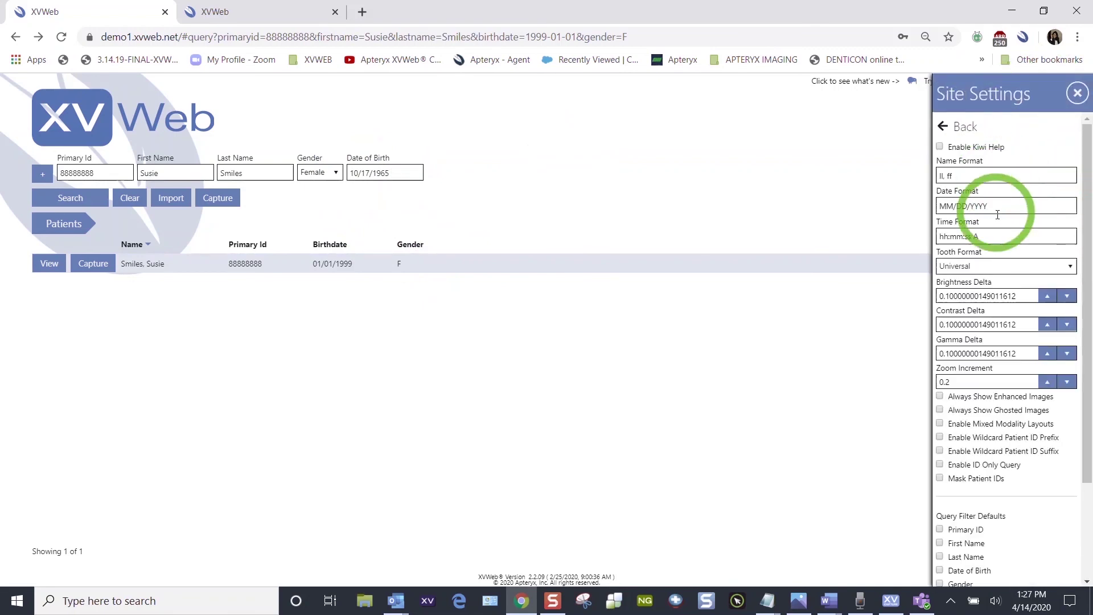
click(1077, 93)
click(531, 165)
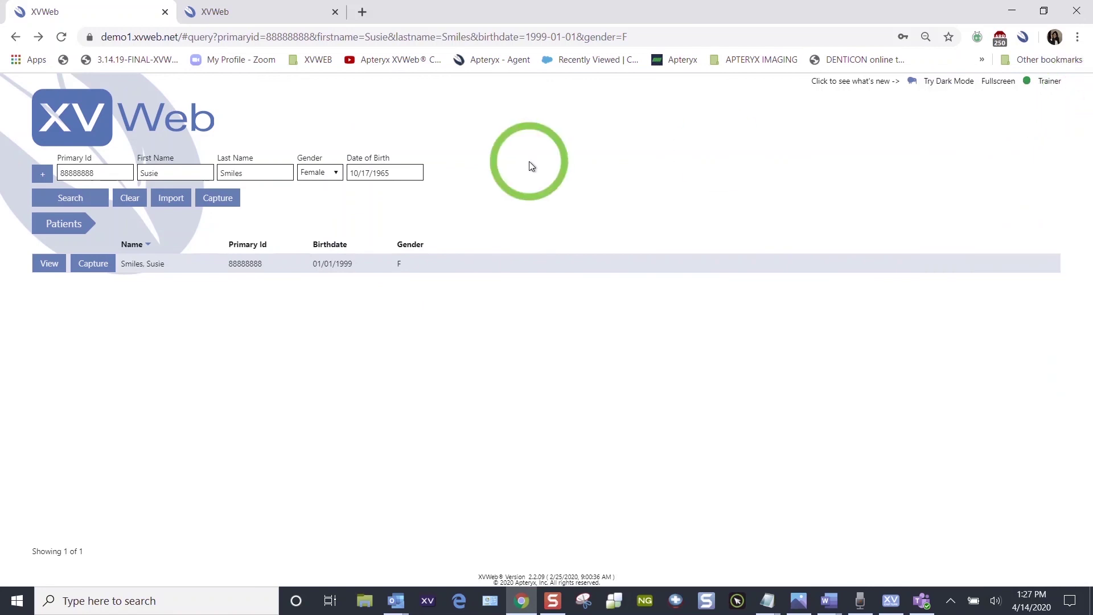
click(380, 173)
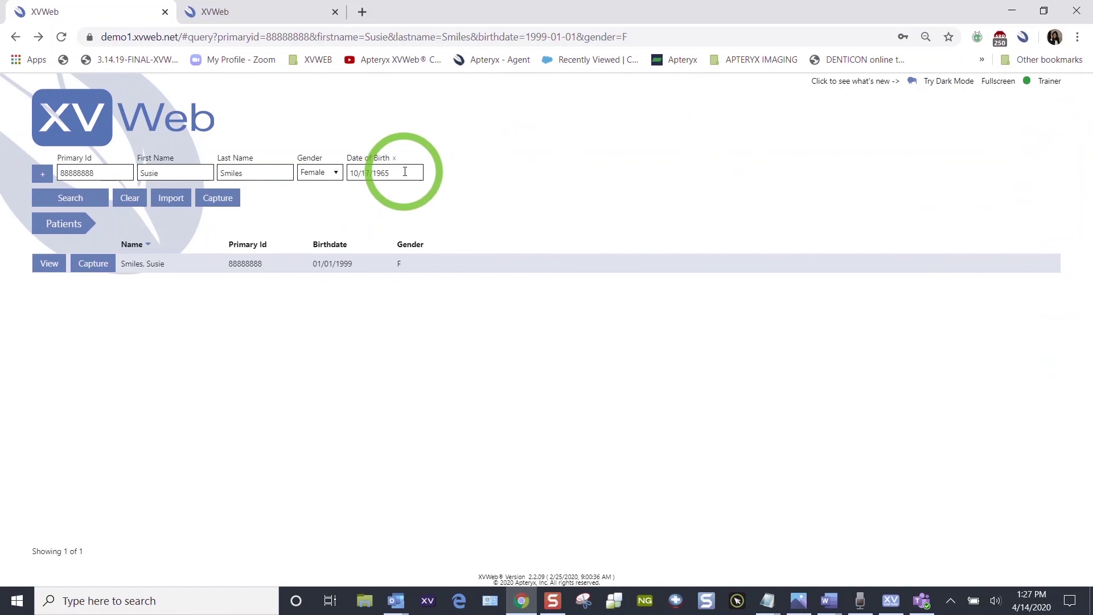